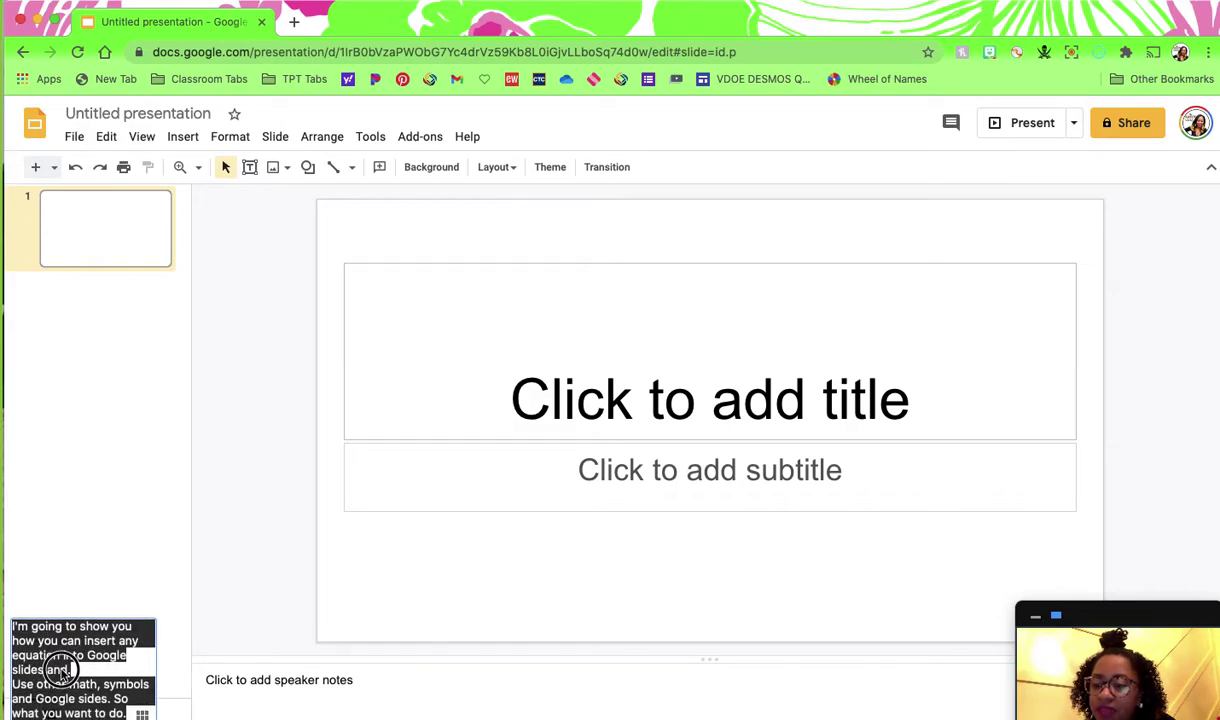
Show the Hypatia submenu under Add-ons, then go to the Google Workspace Marketplace
left_click(422, 139)
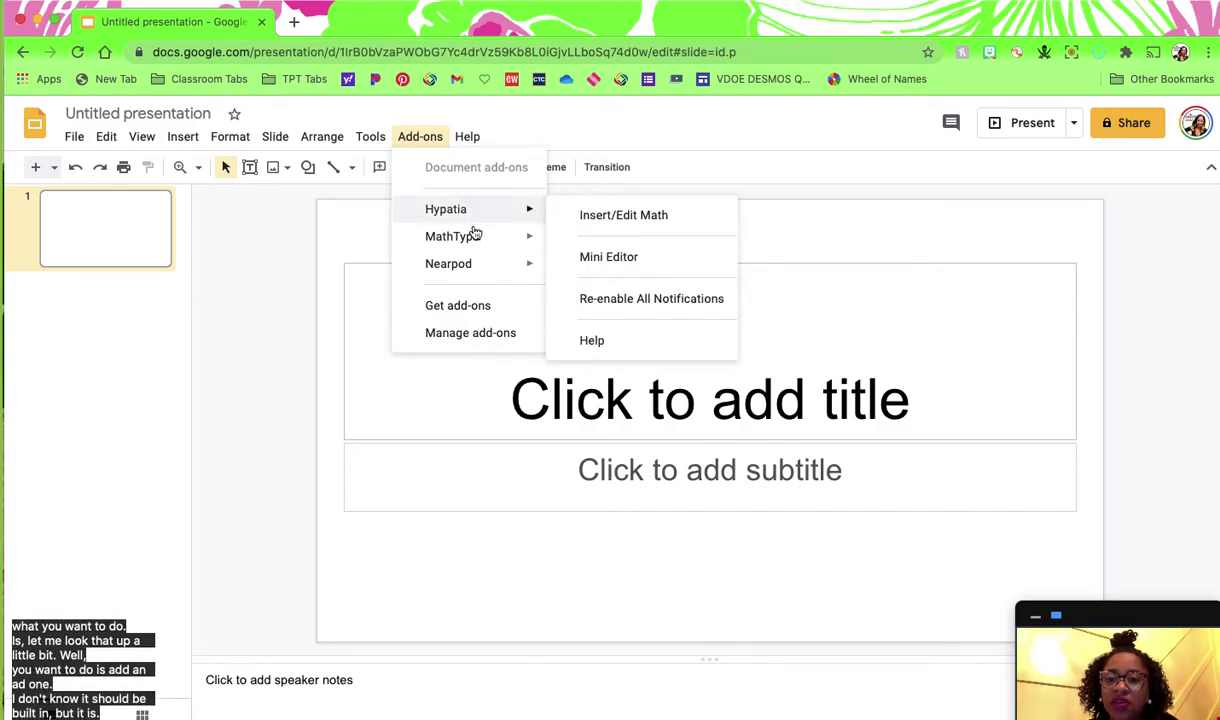
mouse_move(469, 216)
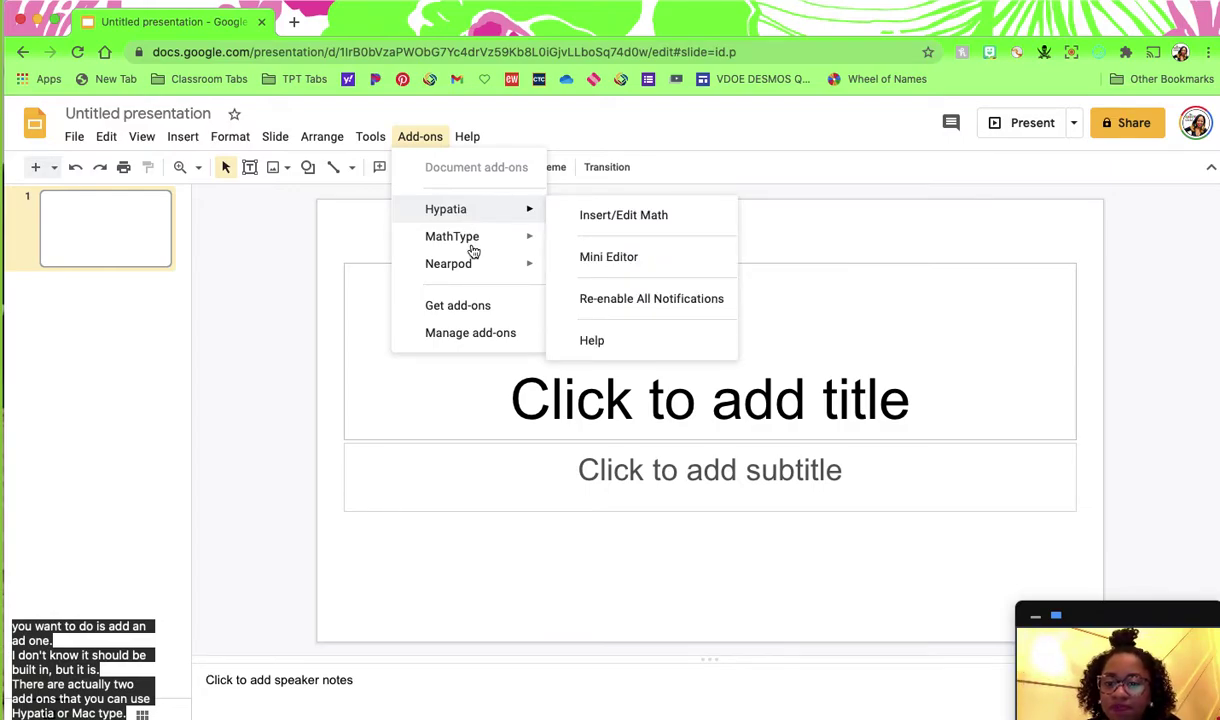
left_click(491, 307)
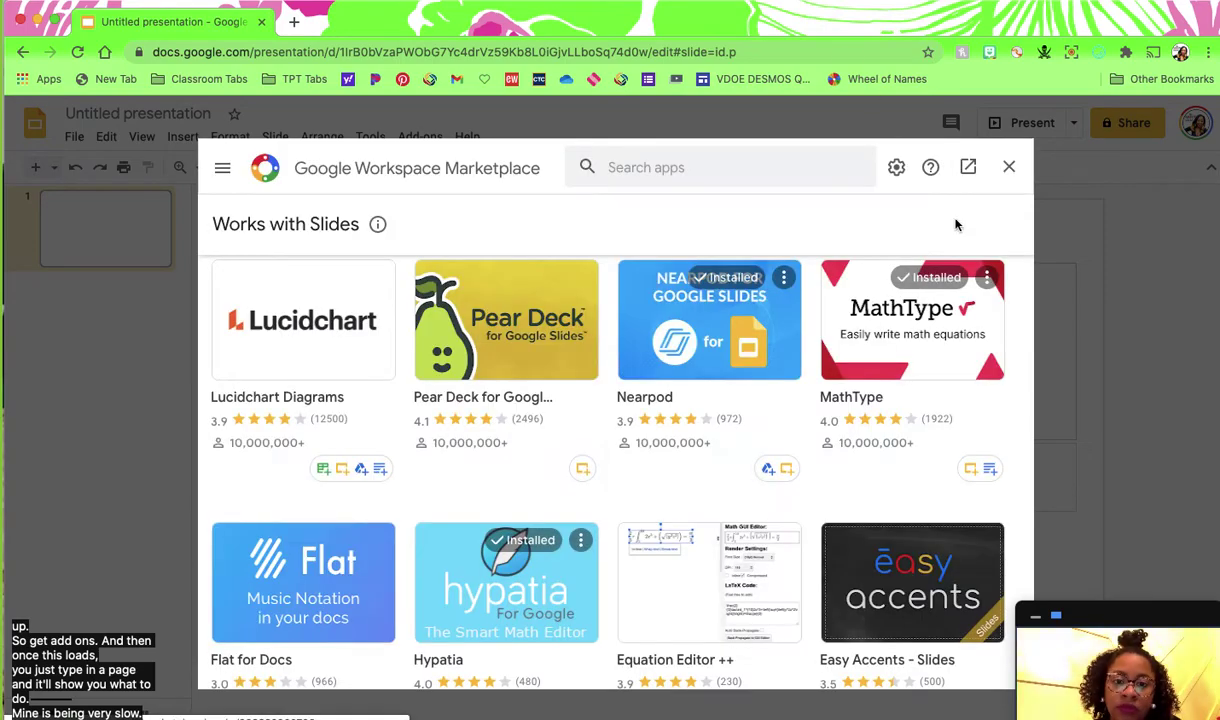
Search the Marketplace for 'hypatia', view the Hypatia add-on's details, then close the Marketplace
left_click(617, 170)
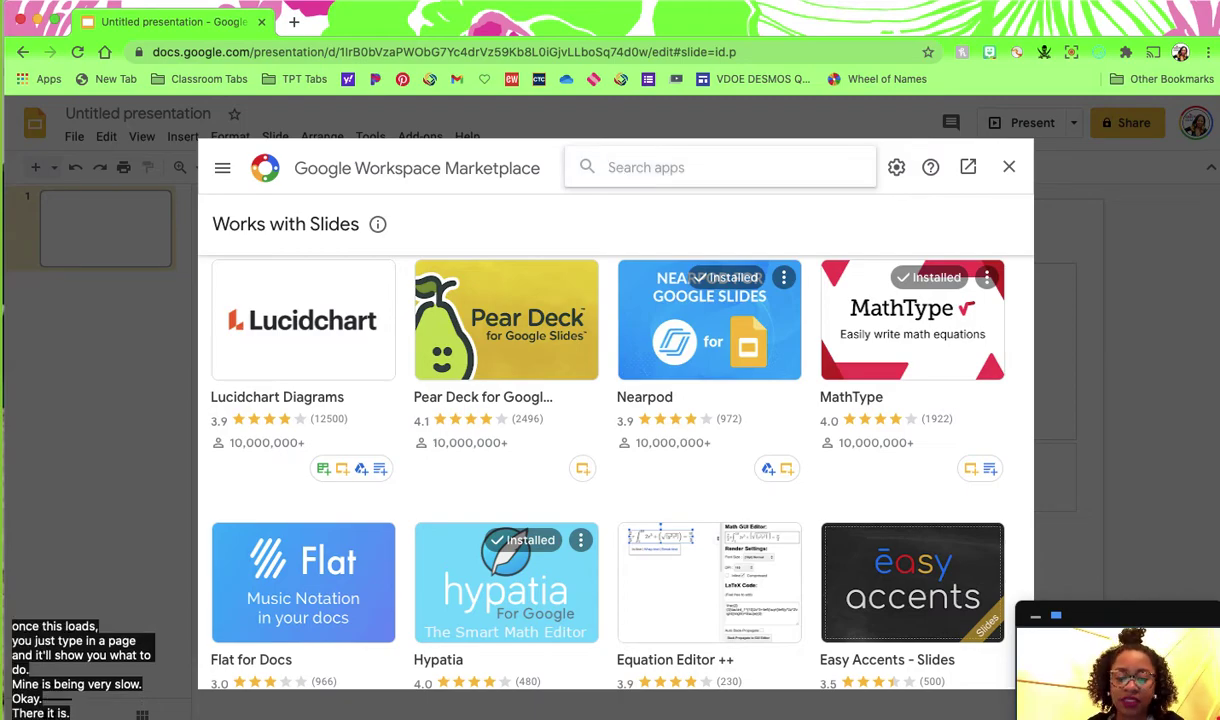
type("hypatia")
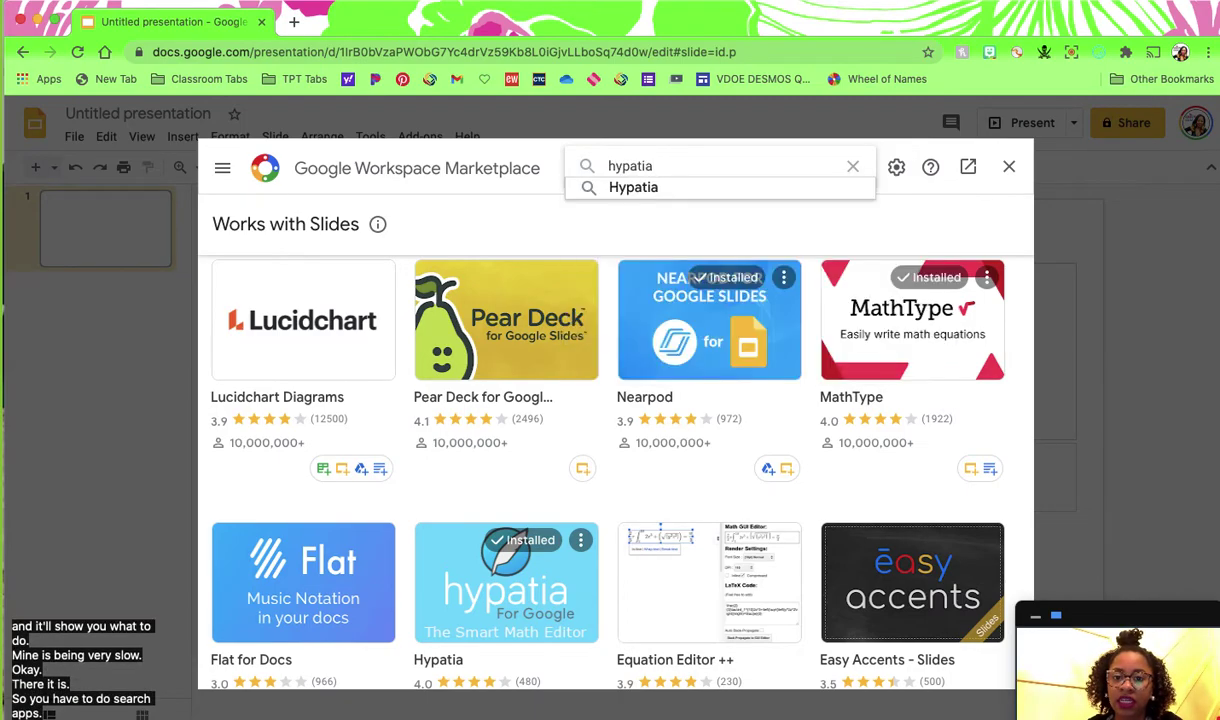
left_click(614, 187)
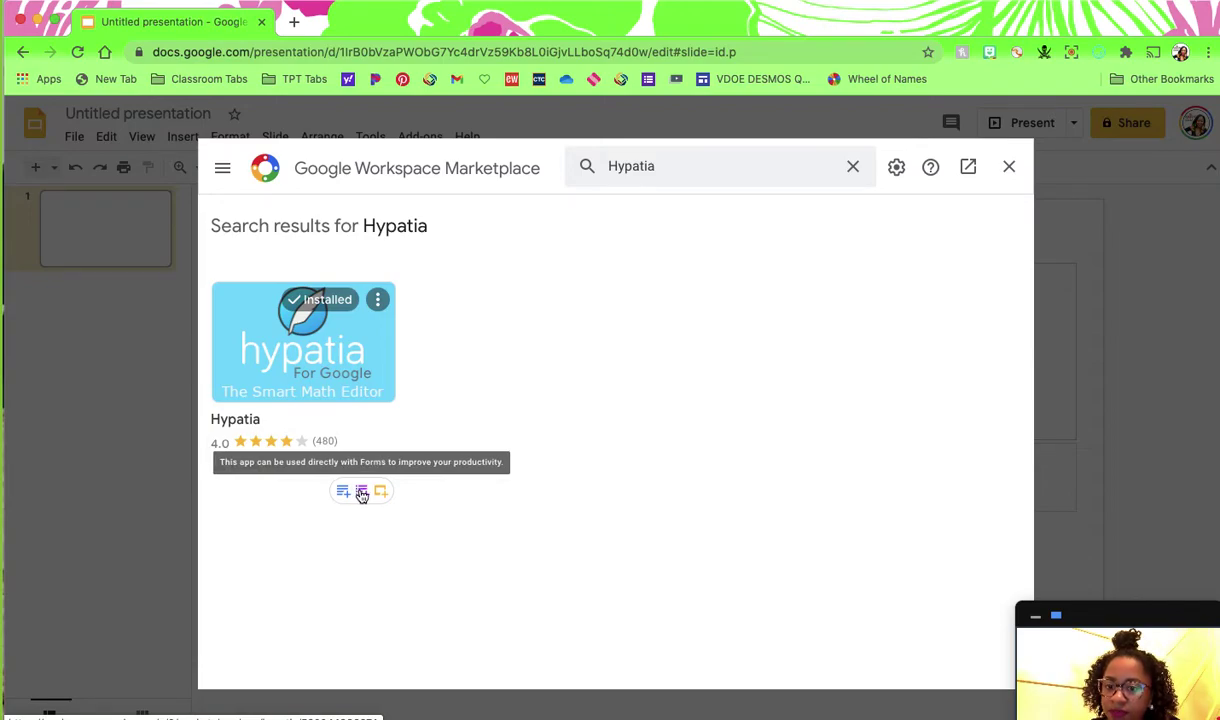
left_click(340, 360)
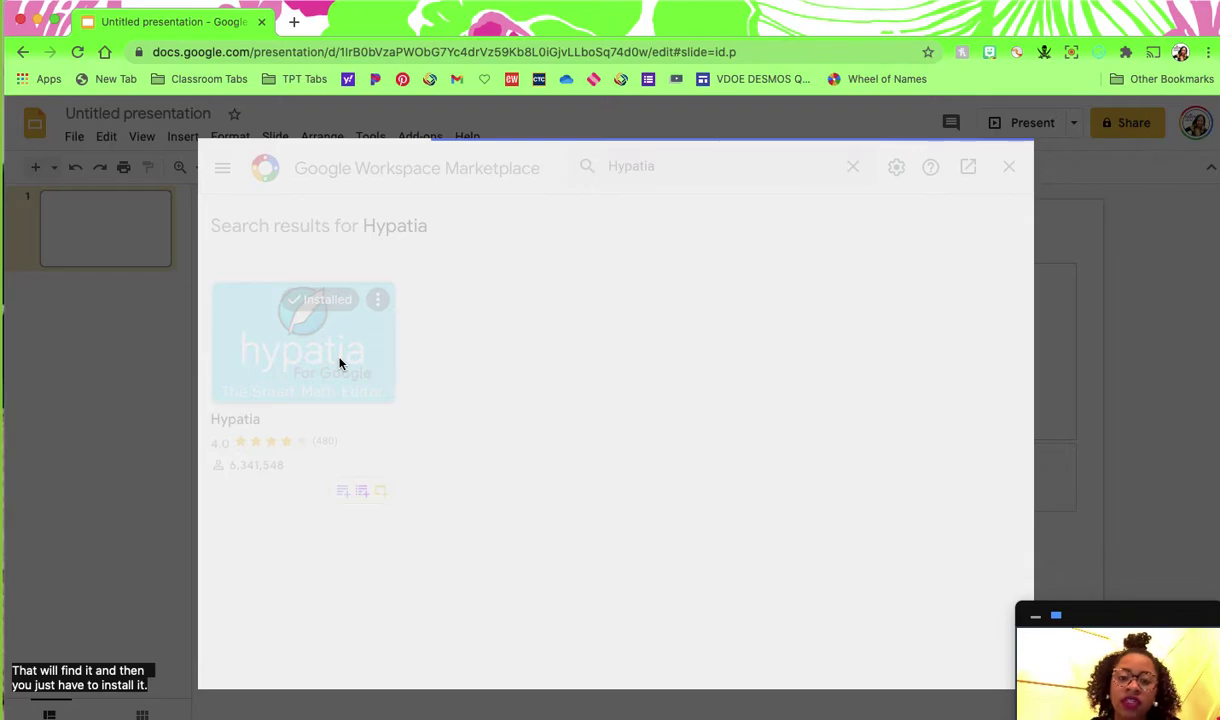
left_click_drag(264, 229, 1104, 530)
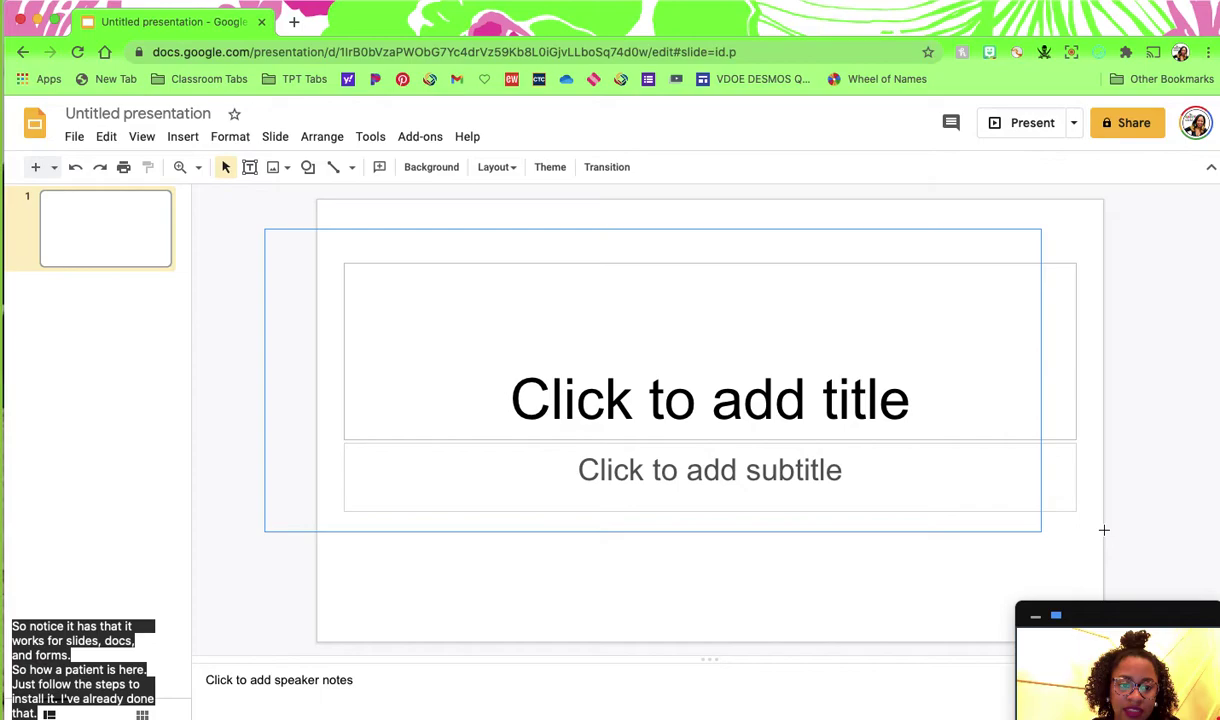
Launch Hypatia's Insert/Edit Math editor, dismiss its welcome panel and start with a fraction template
left_click(618, 414)
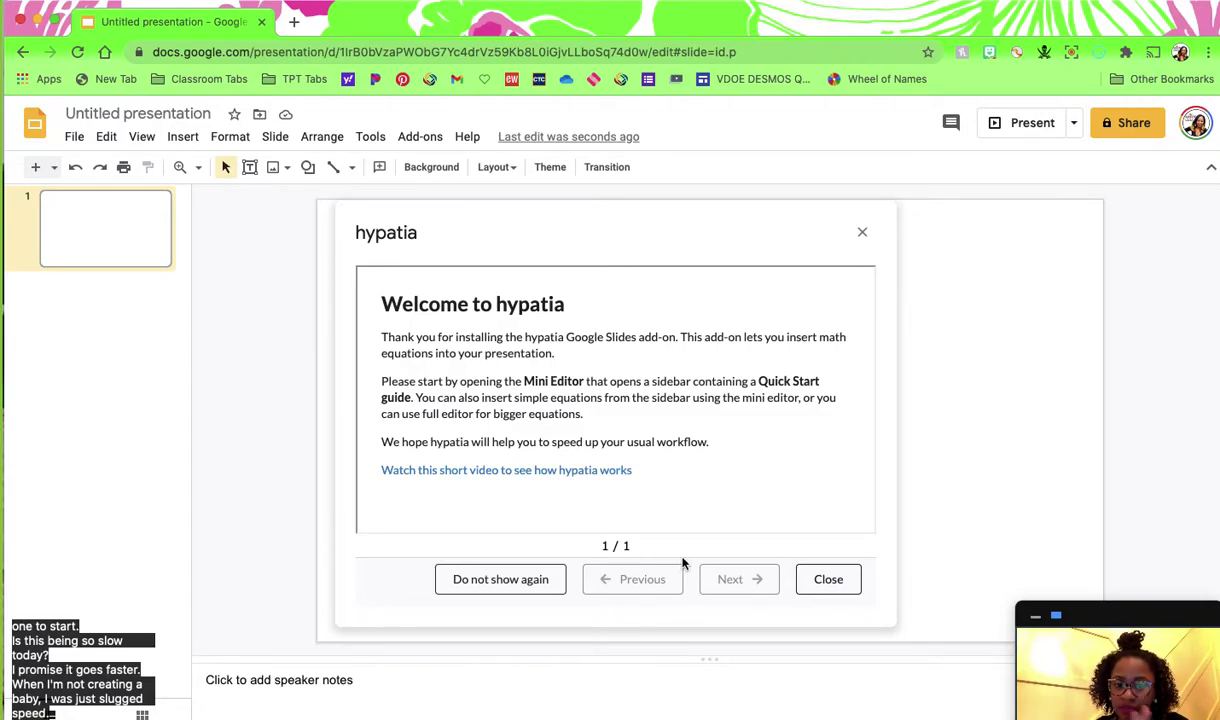
left_click(826, 580)
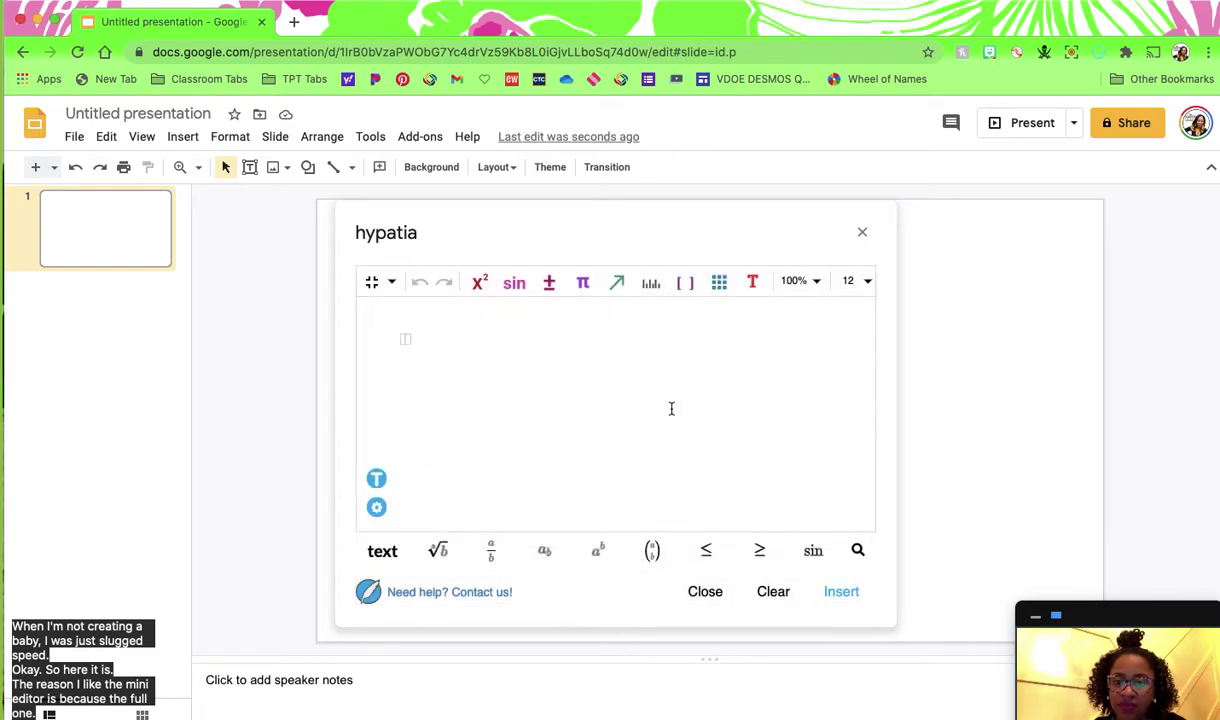
left_click(492, 552)
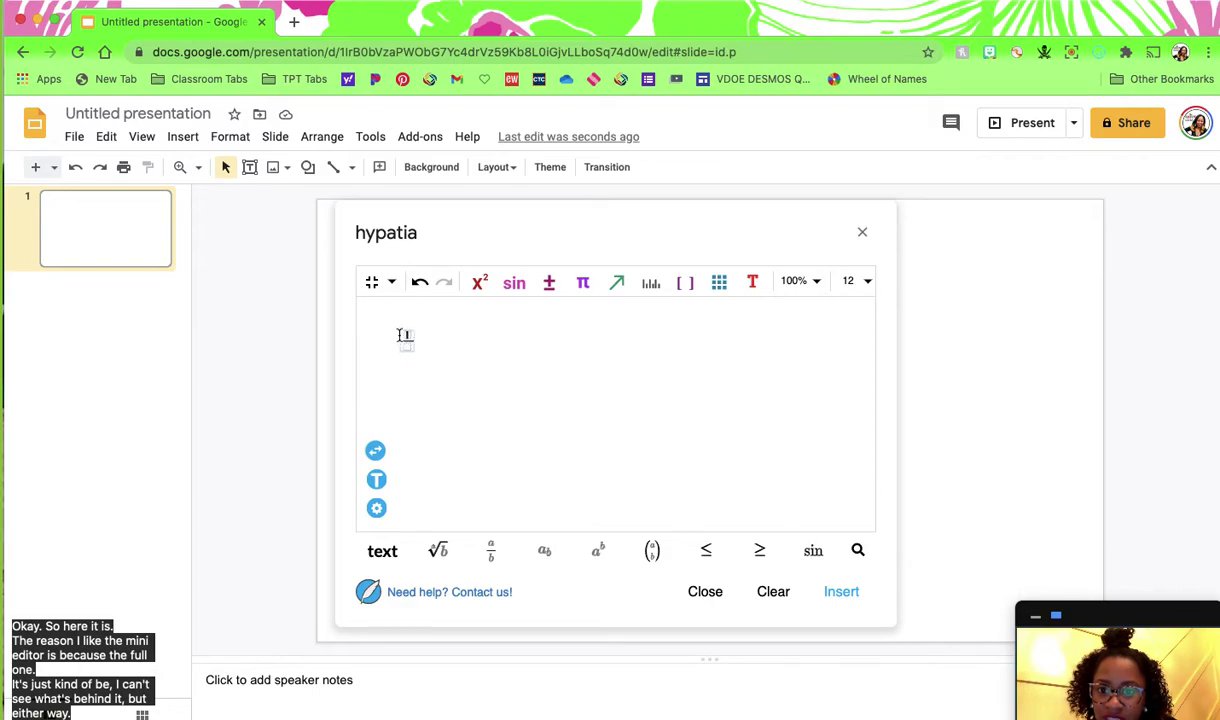
Enter x/3 + 10 = 1 at font size 24, insert it onto the slide and close Hypatia
left_click(857, 281)
left_click(862, 455)
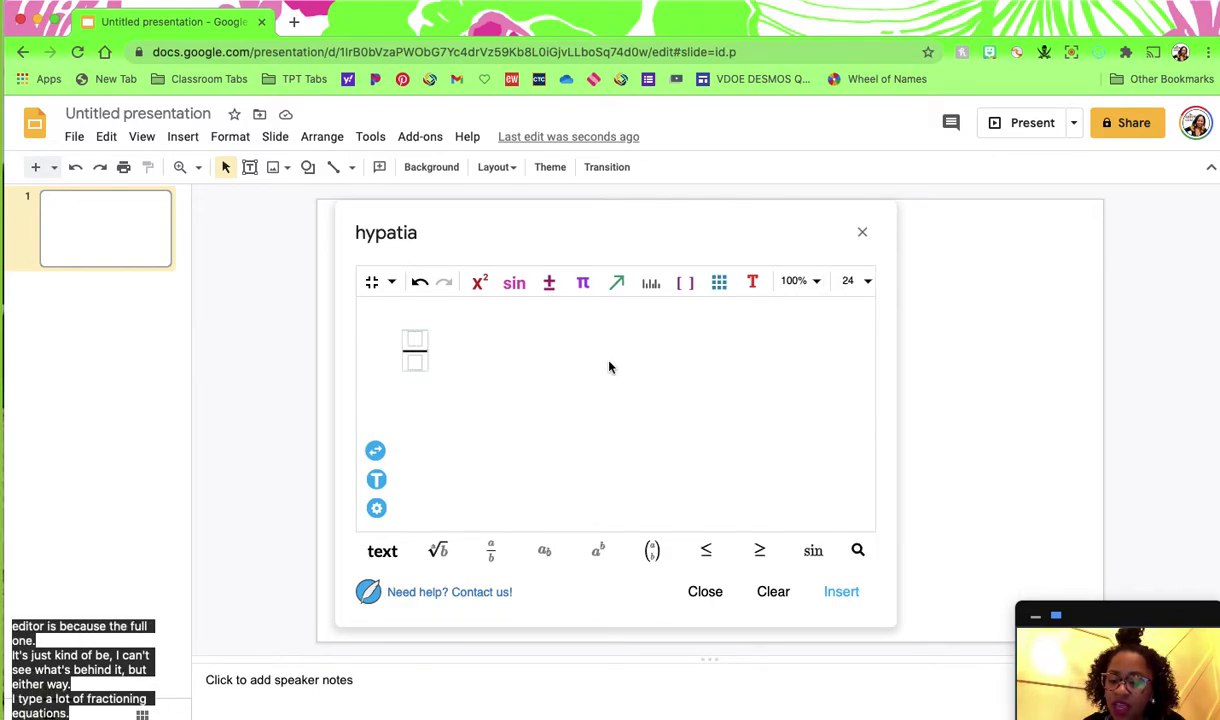
type("x/3")
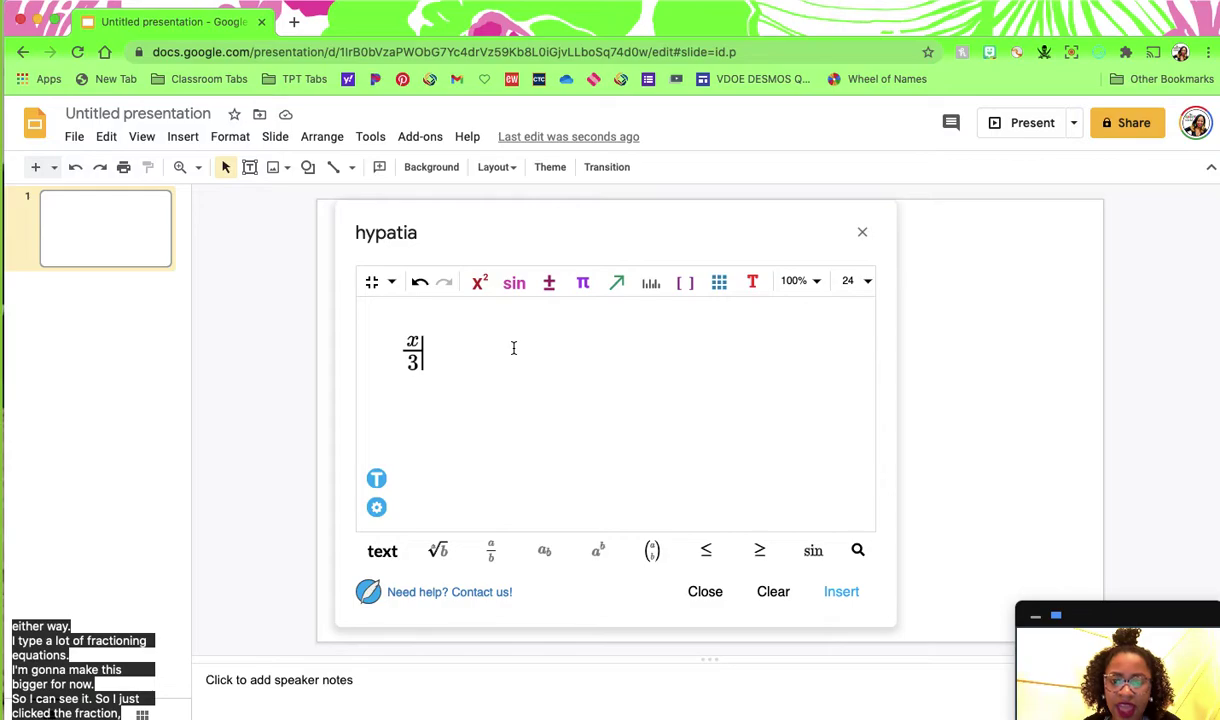
key("Right")
type("+10=")
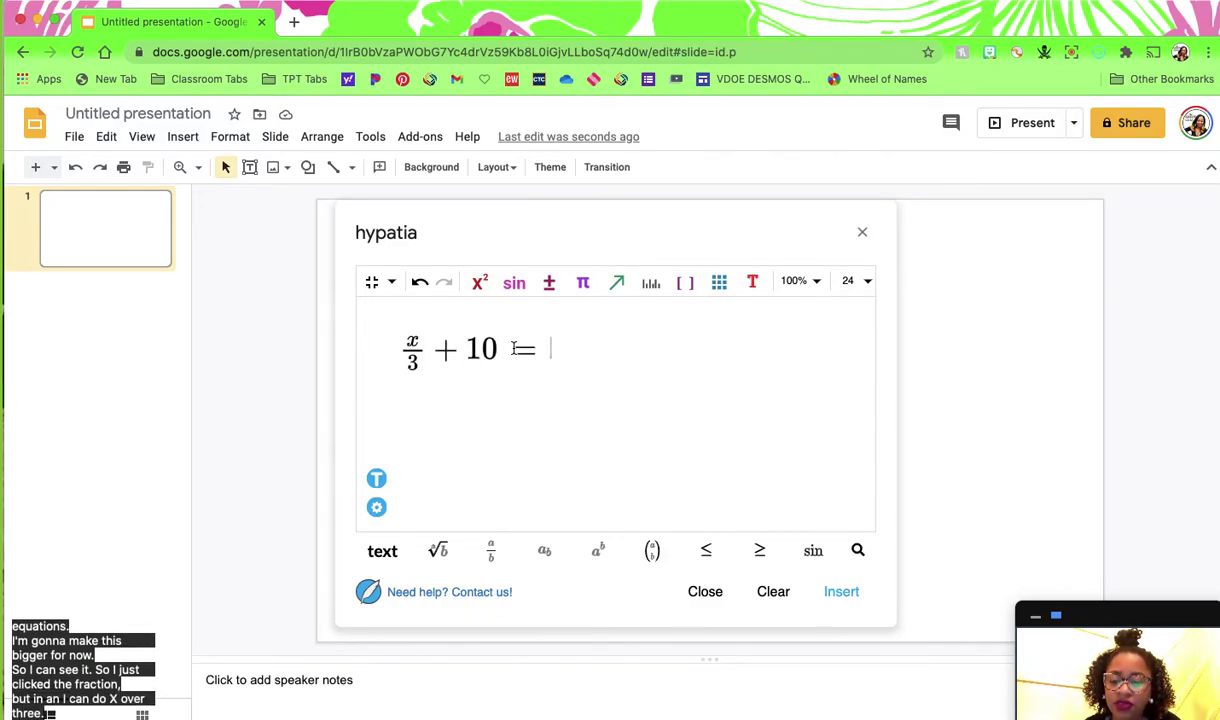
type("1")
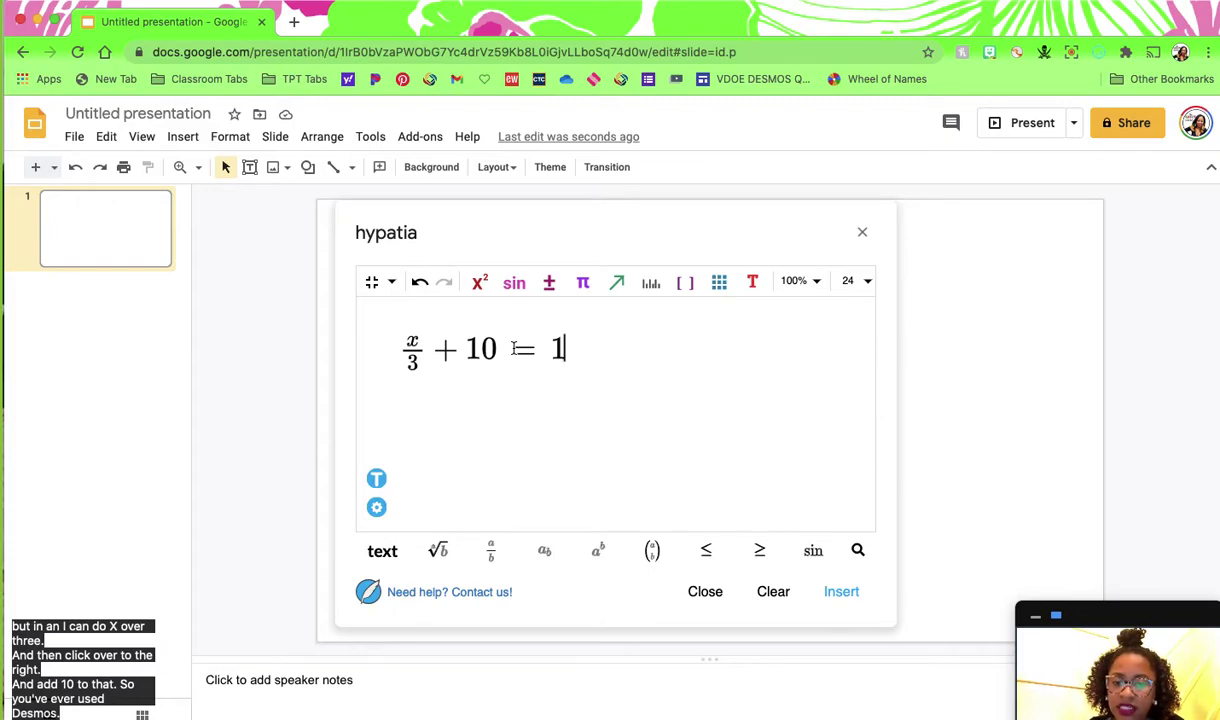
left_click(841, 592)
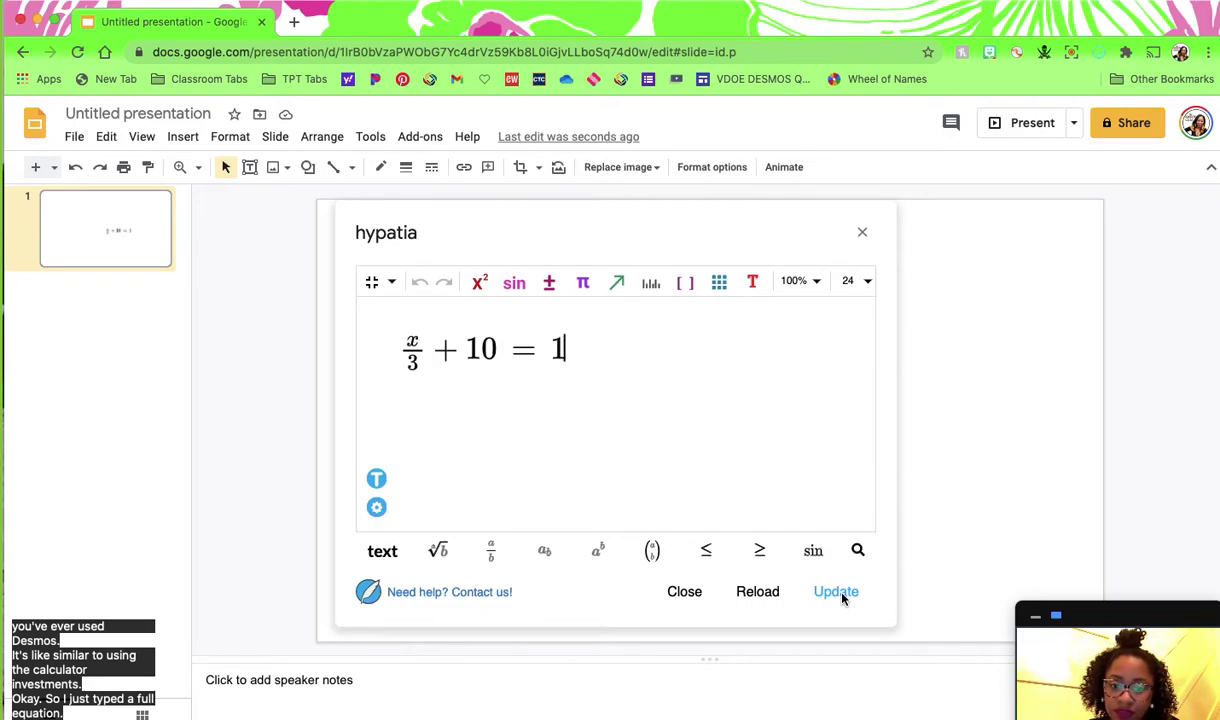
left_click(862, 233)
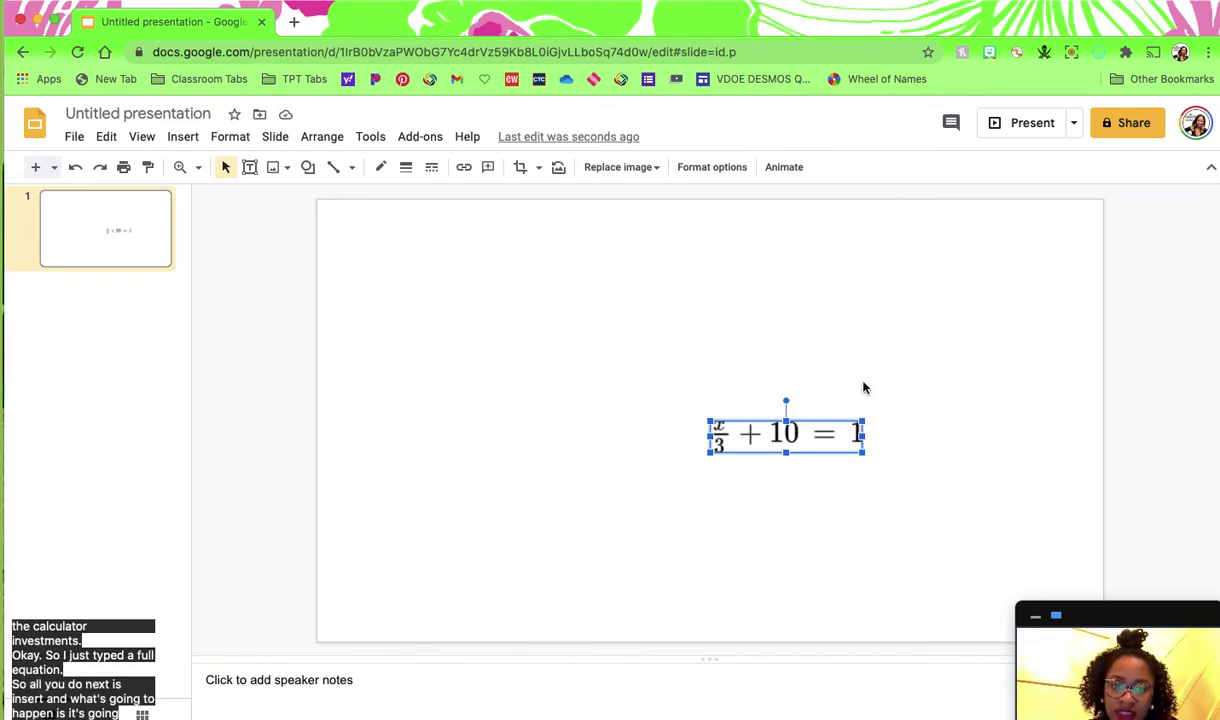
Move the equation to the slide's top left and align a duplicate directly beneath it
left_click_drag(495, 277, 586, 286)
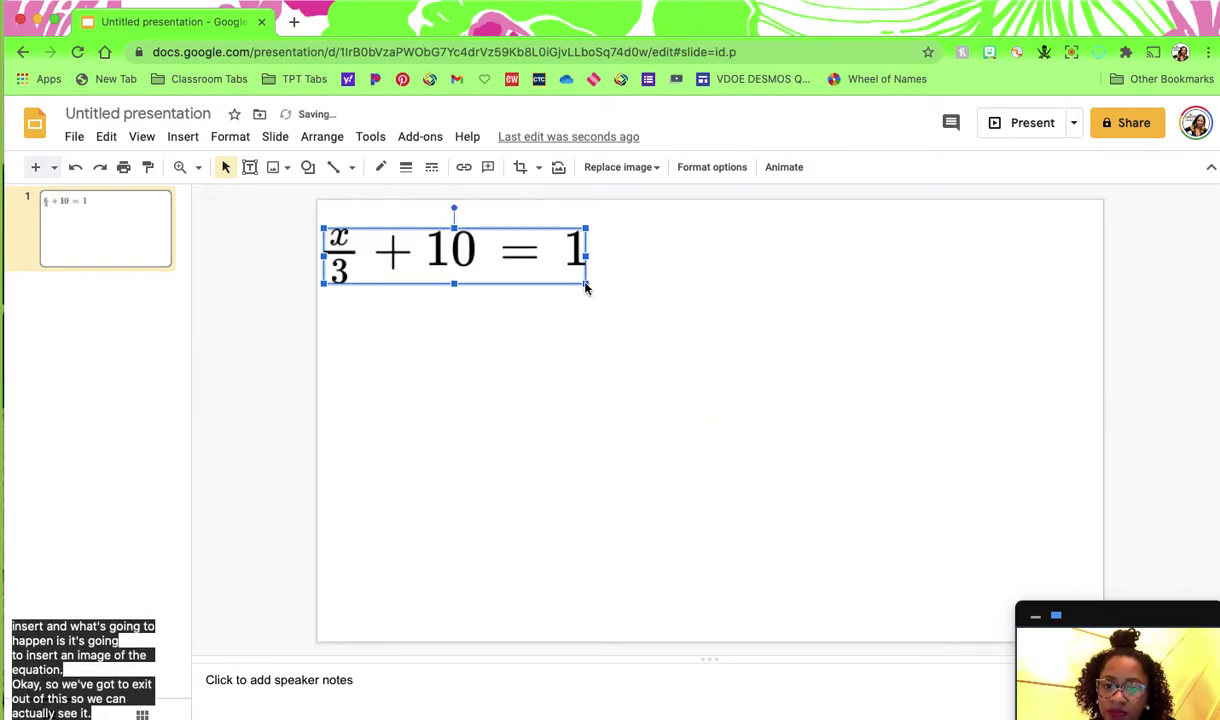
left_click_drag(537, 227, 606, 344)
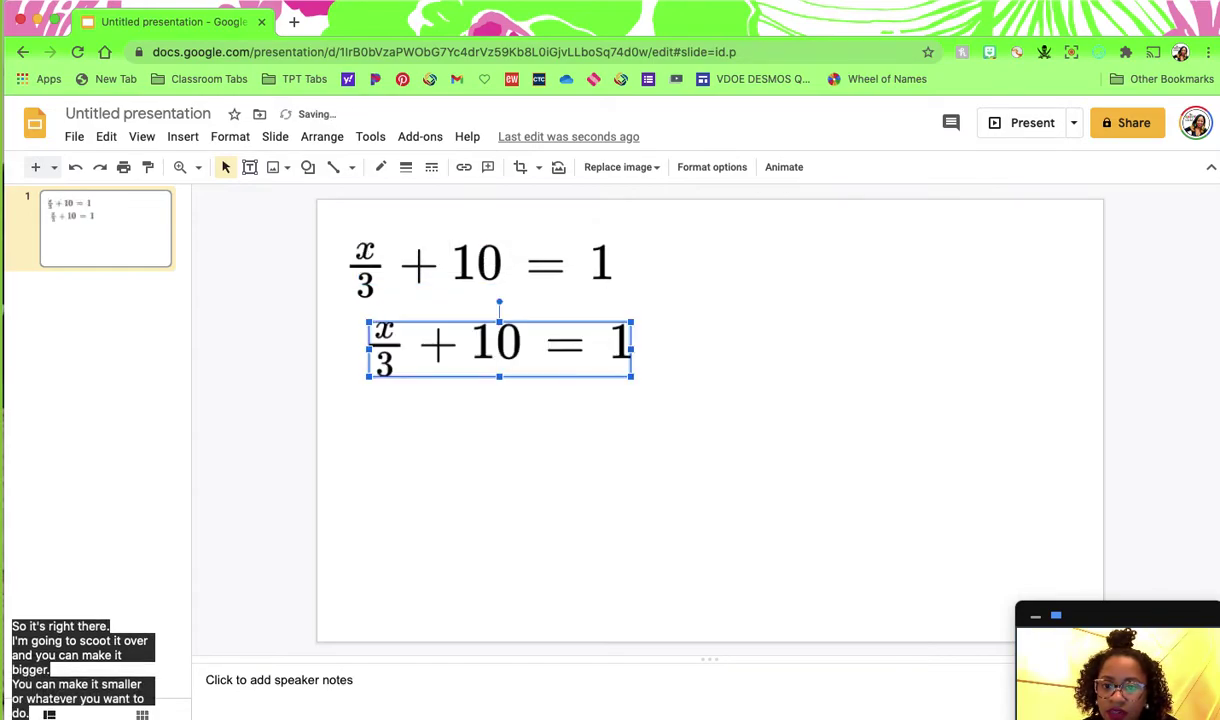
key("Left")
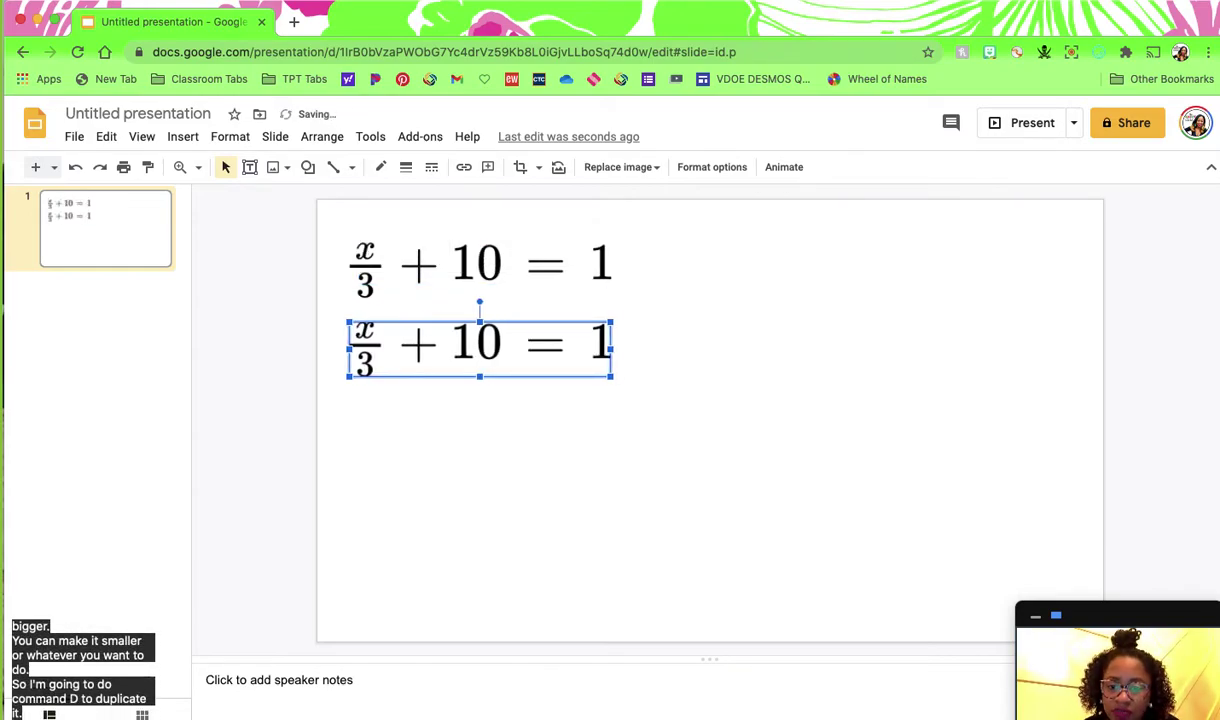
double_click(549, 360)
key("Escape")
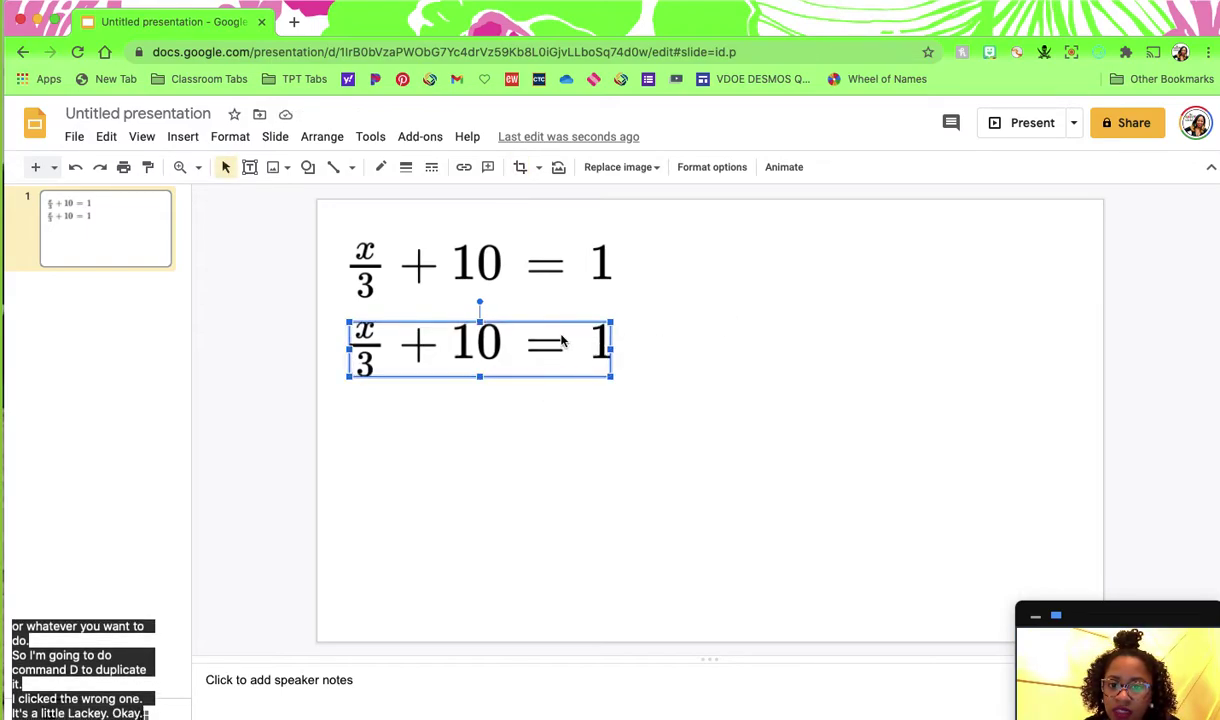
left_click(428, 136)
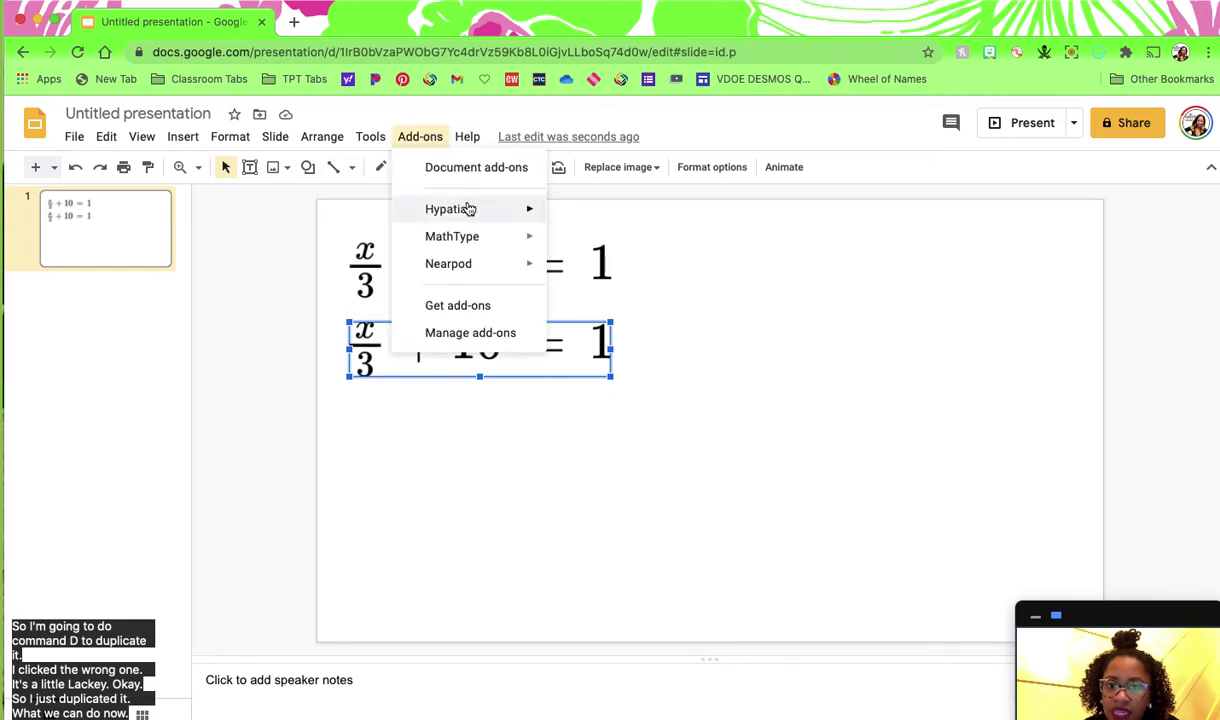
mouse_move(472, 207)
left_click(618, 262)
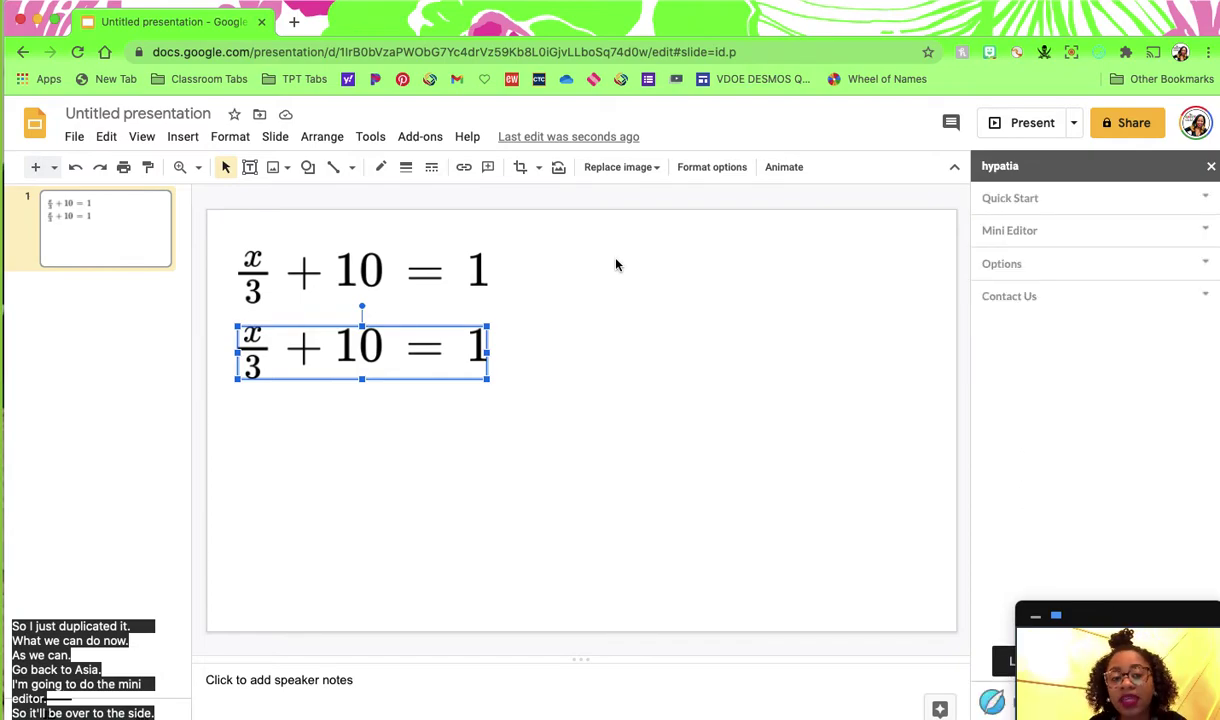
left_click(1140, 205)
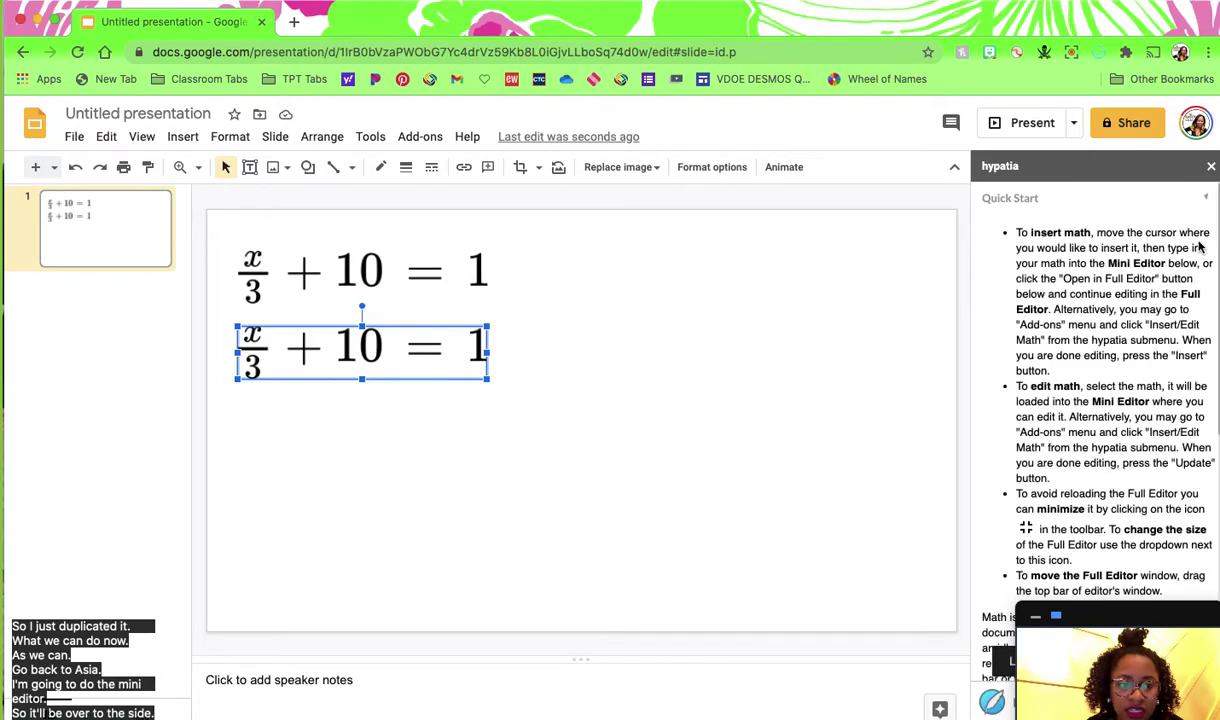
left_click(1206, 202)
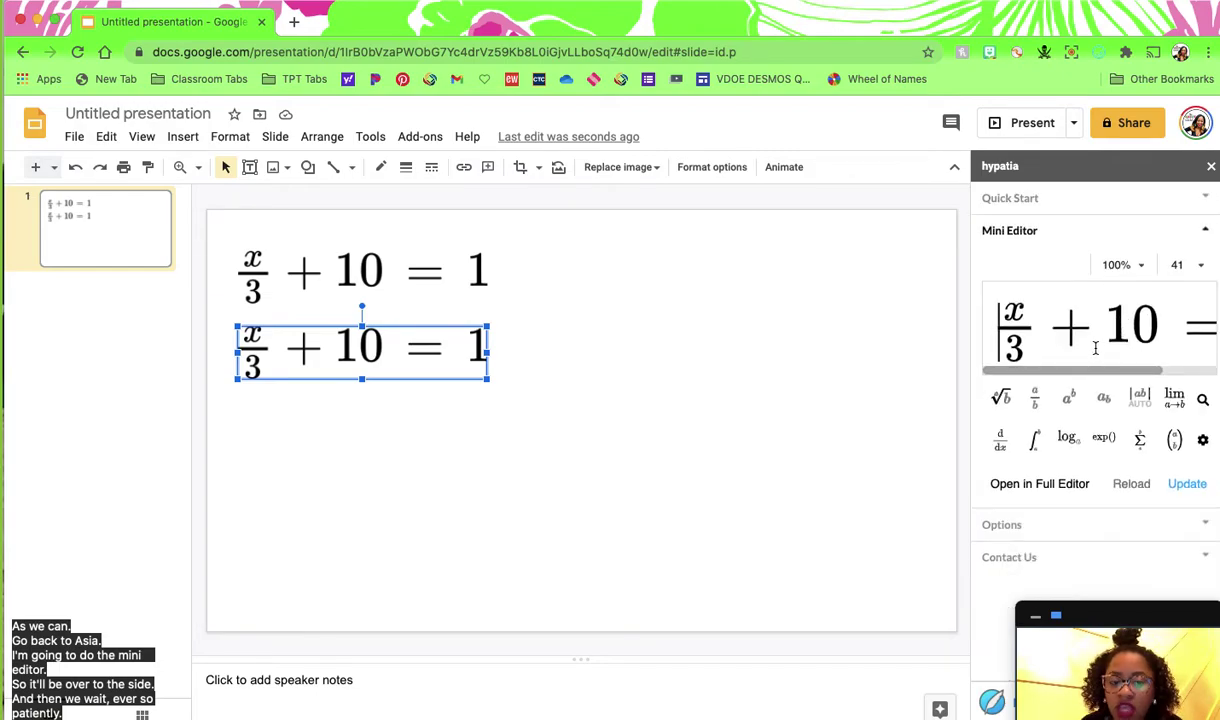
In the second equation, change the plus sign to minus and the denominator 3 to 5
left_click(1164, 322)
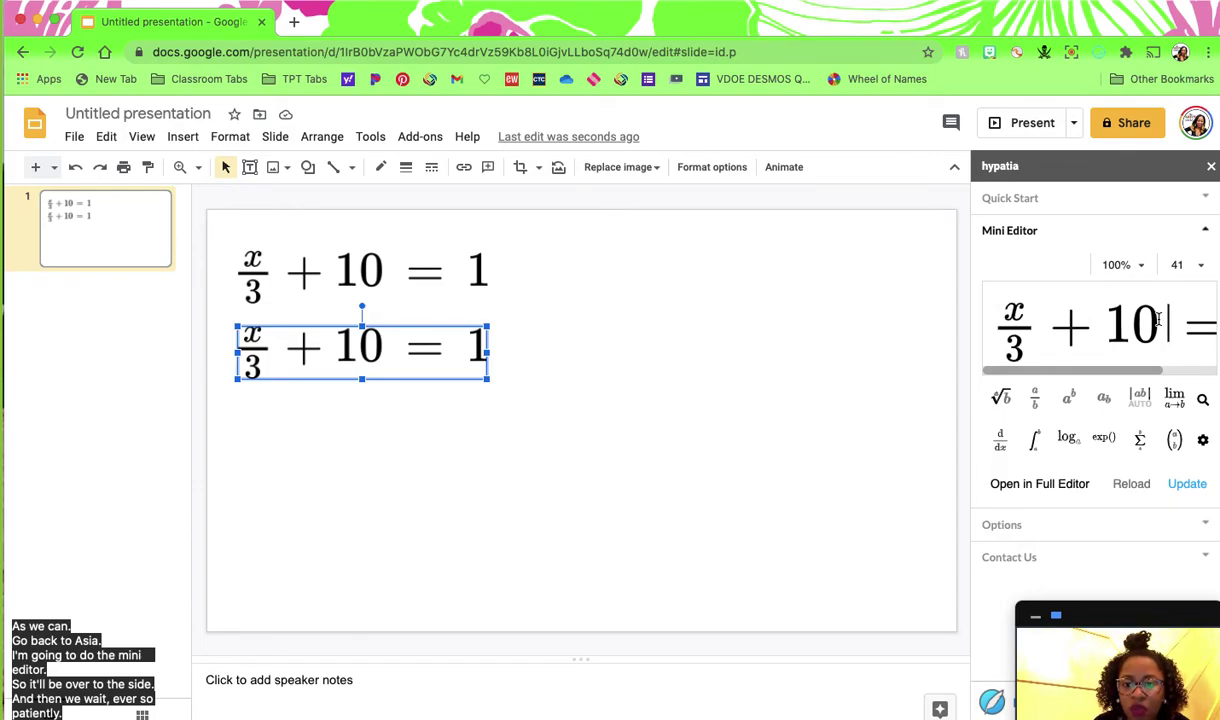
left_click(1060, 326)
double_click(1060, 328)
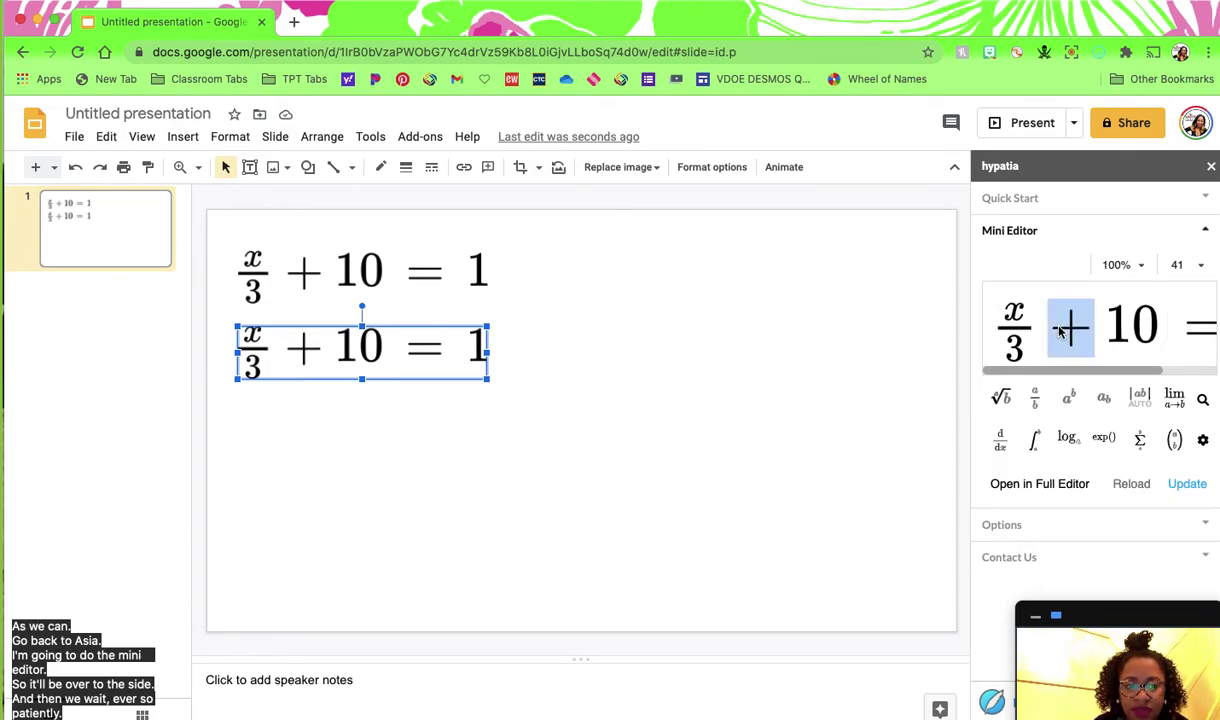
type("-")
left_click(1020, 344)
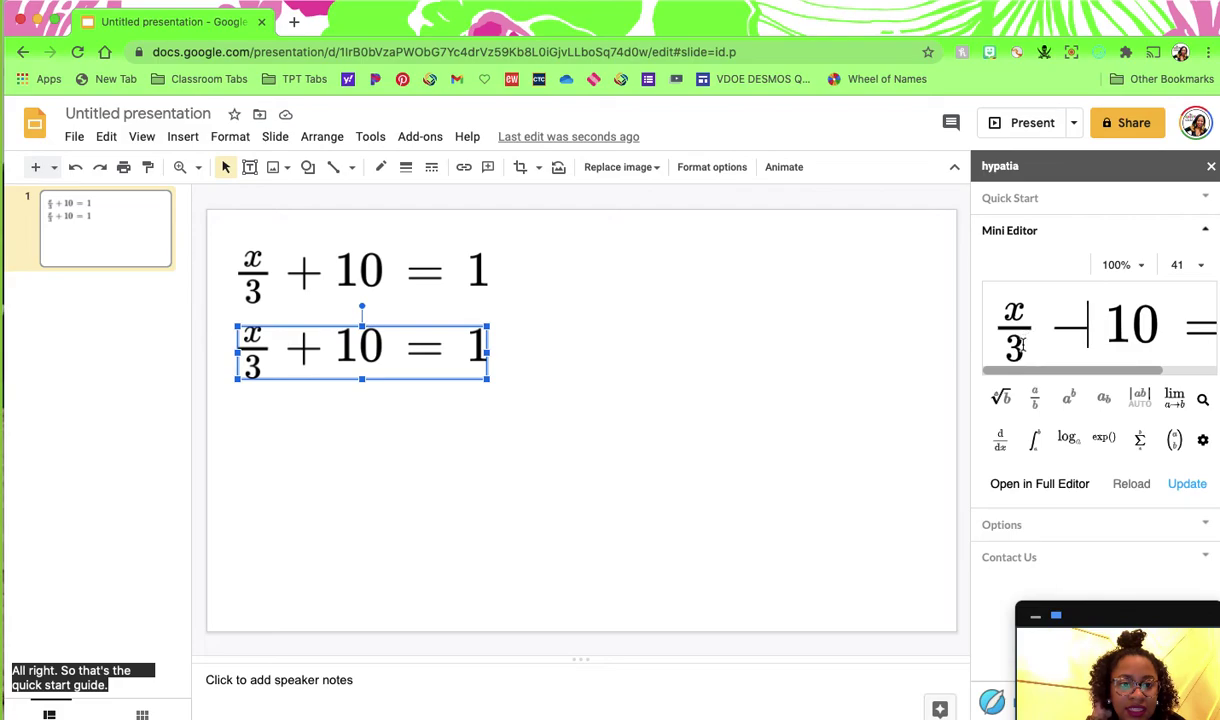
double_click(1014, 347)
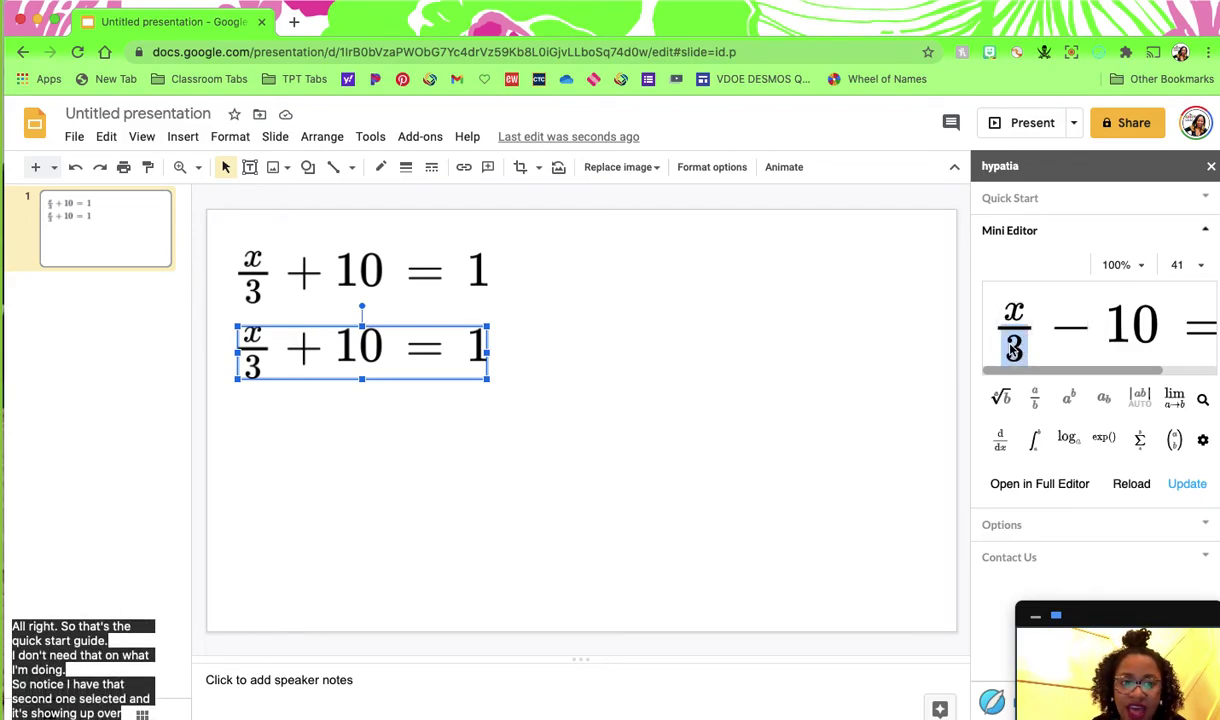
type("5")
Make the right-hand side −1, update the equation on the slide and close the Mini Editor
left_click(1192, 340)
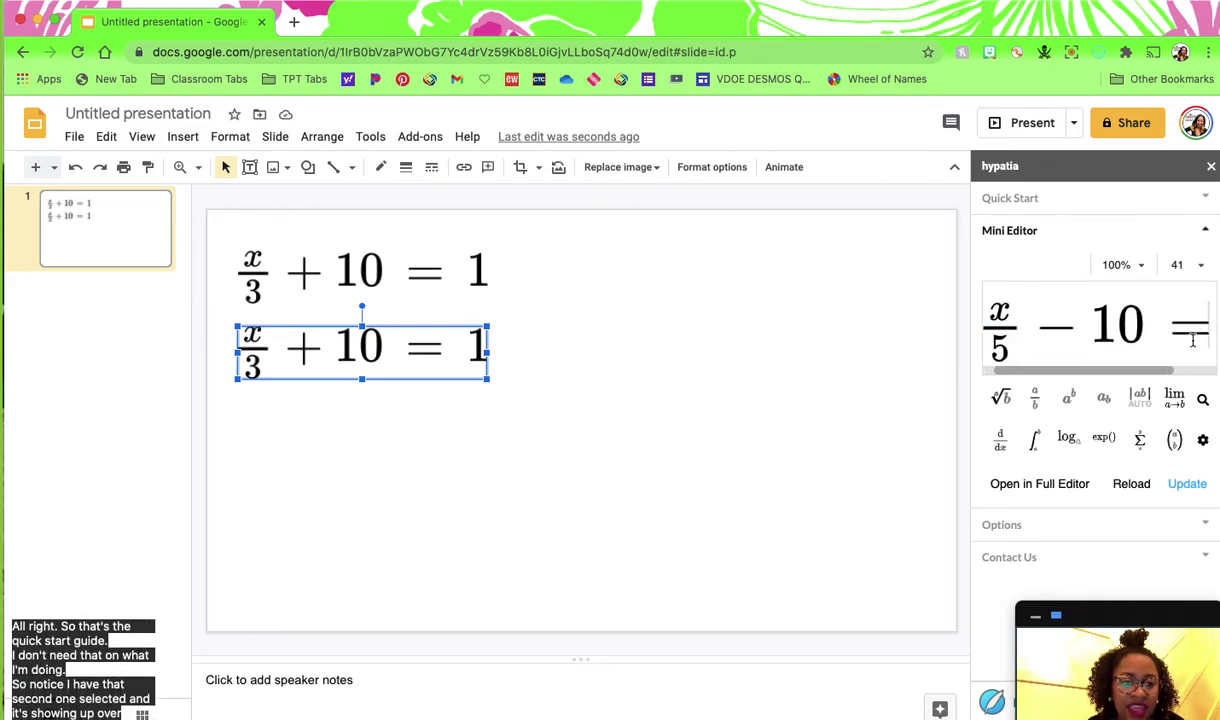
left_click(1201, 366)
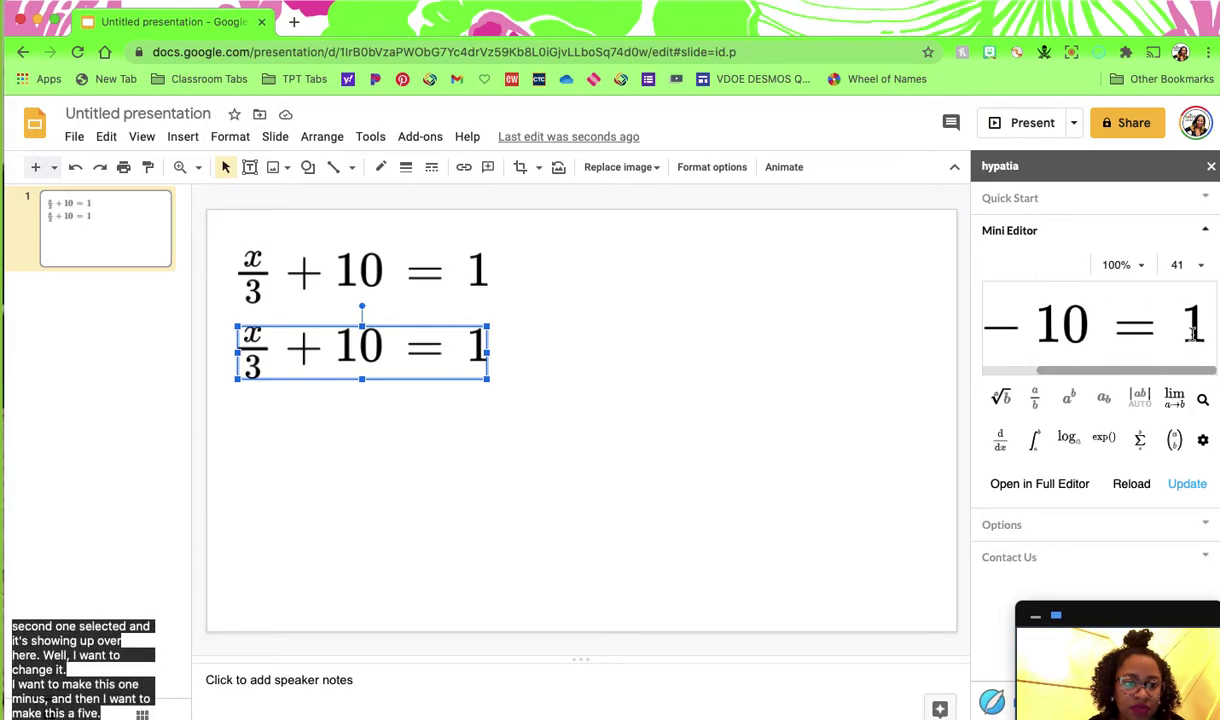
key("Delete")
type("-")
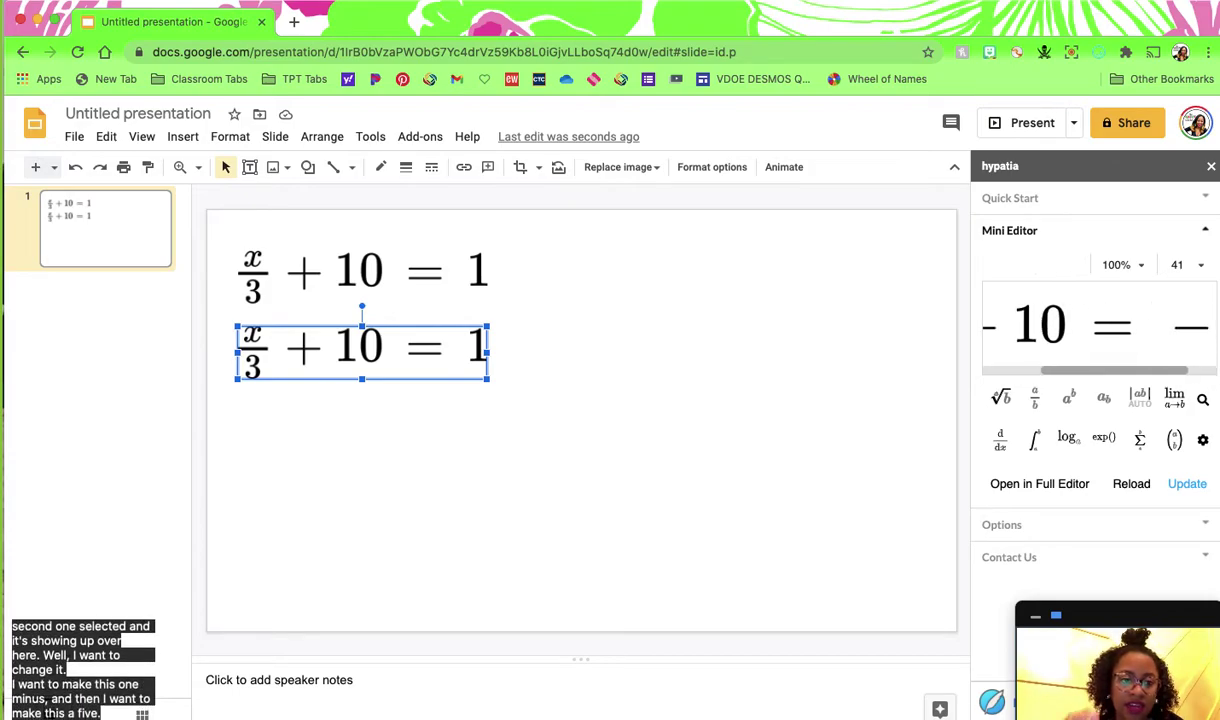
left_click(1197, 488)
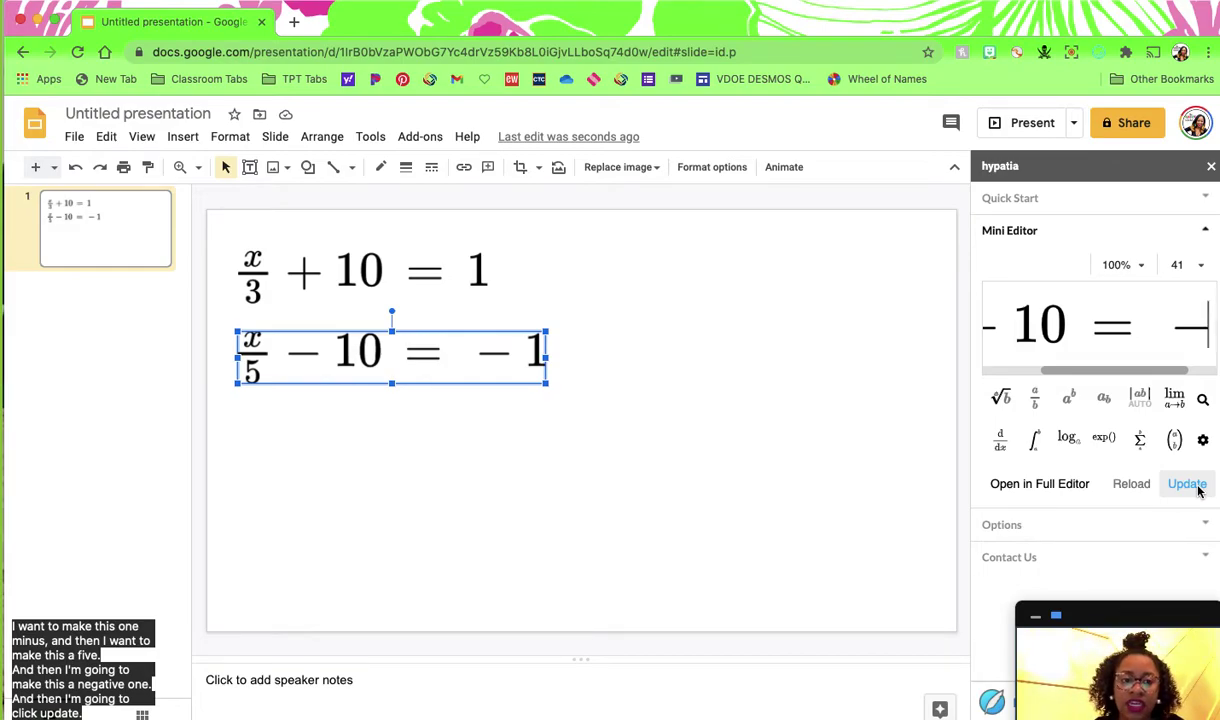
left_click(1212, 170)
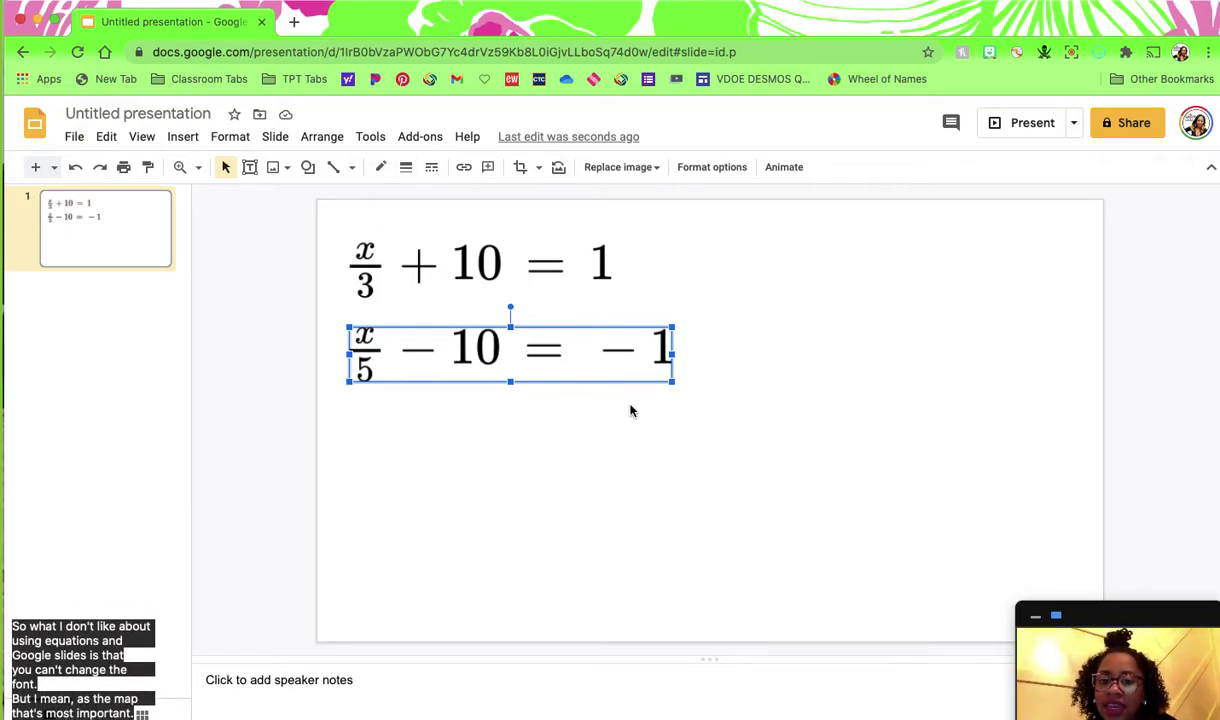
Deselect the equation, bring up Hypatia's Insert/Edit Math editor and dismiss the welcome message permanently
left_click(680, 400)
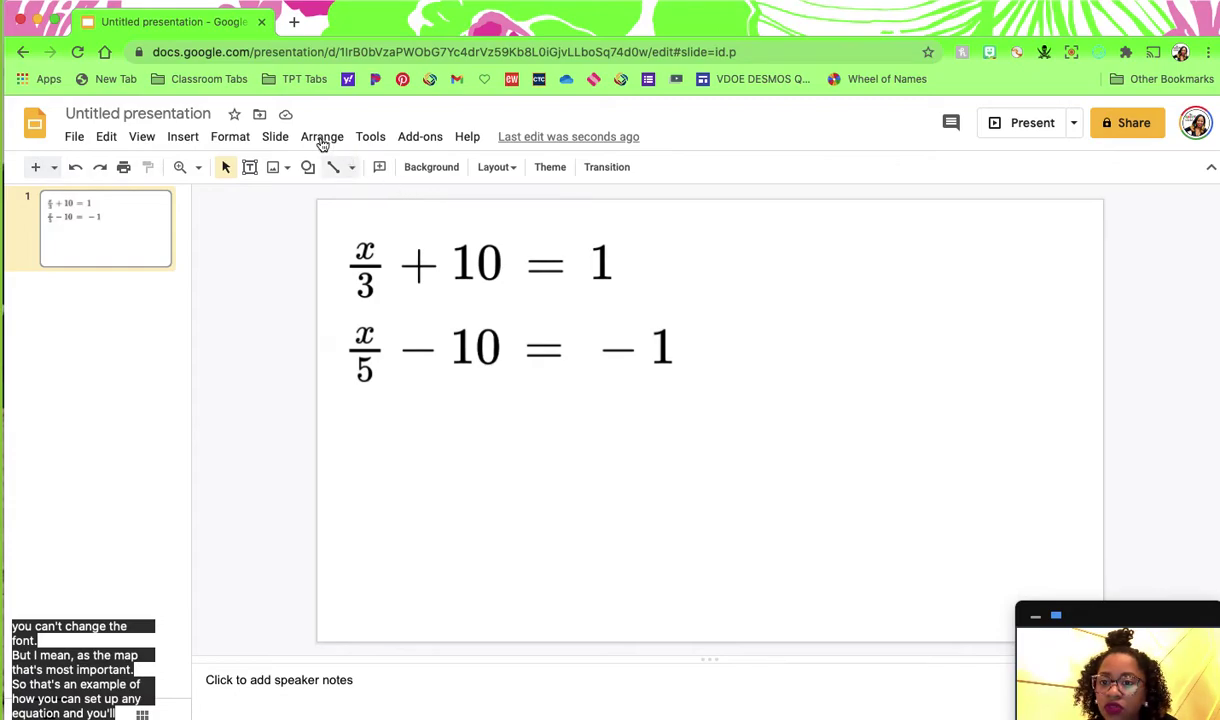
left_click(424, 140)
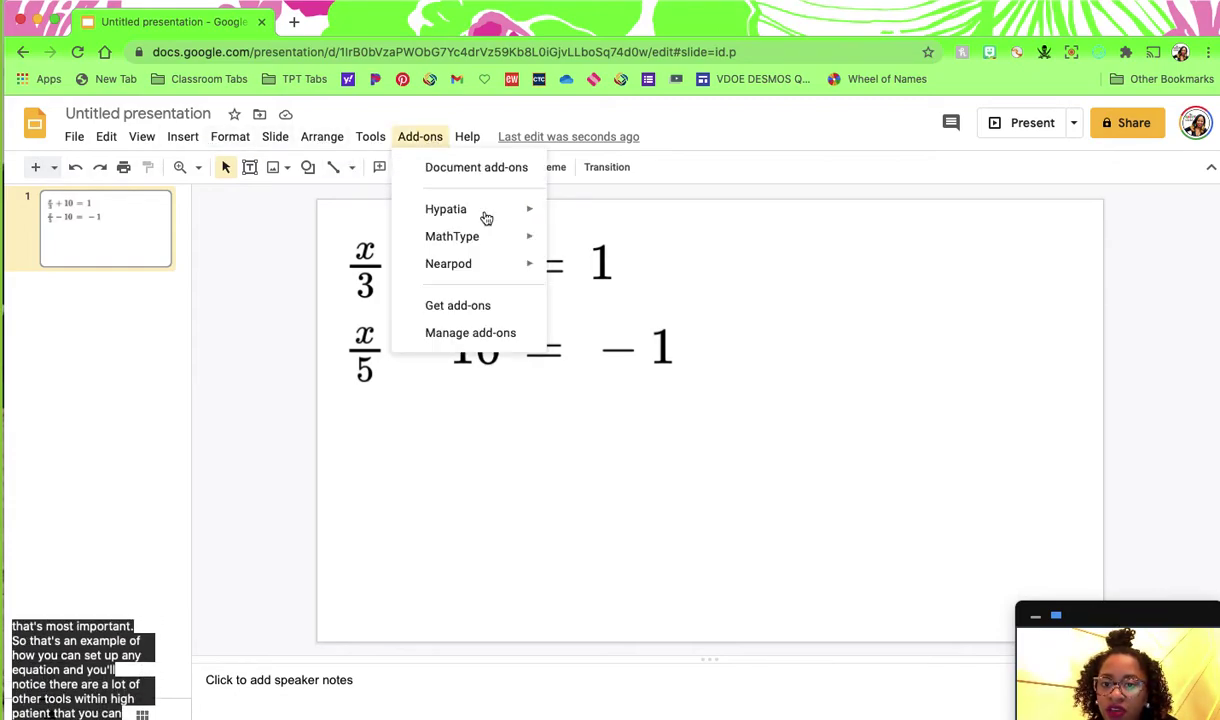
mouse_move(488, 218)
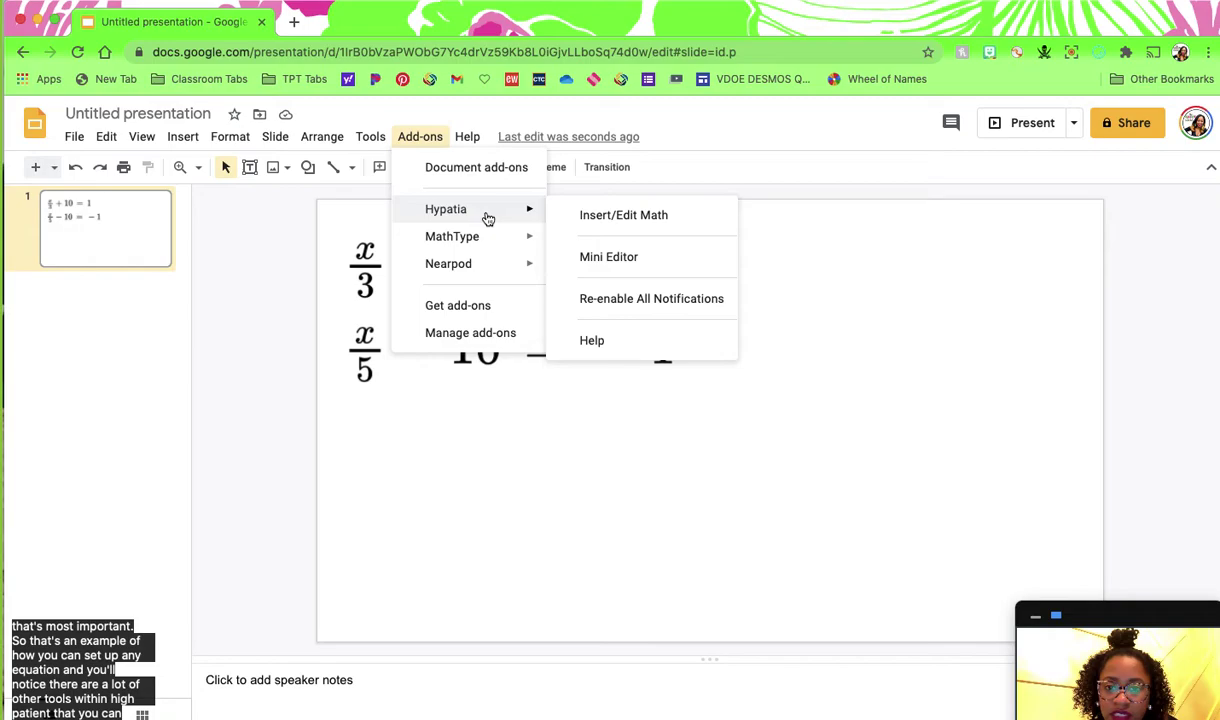
left_click(625, 218)
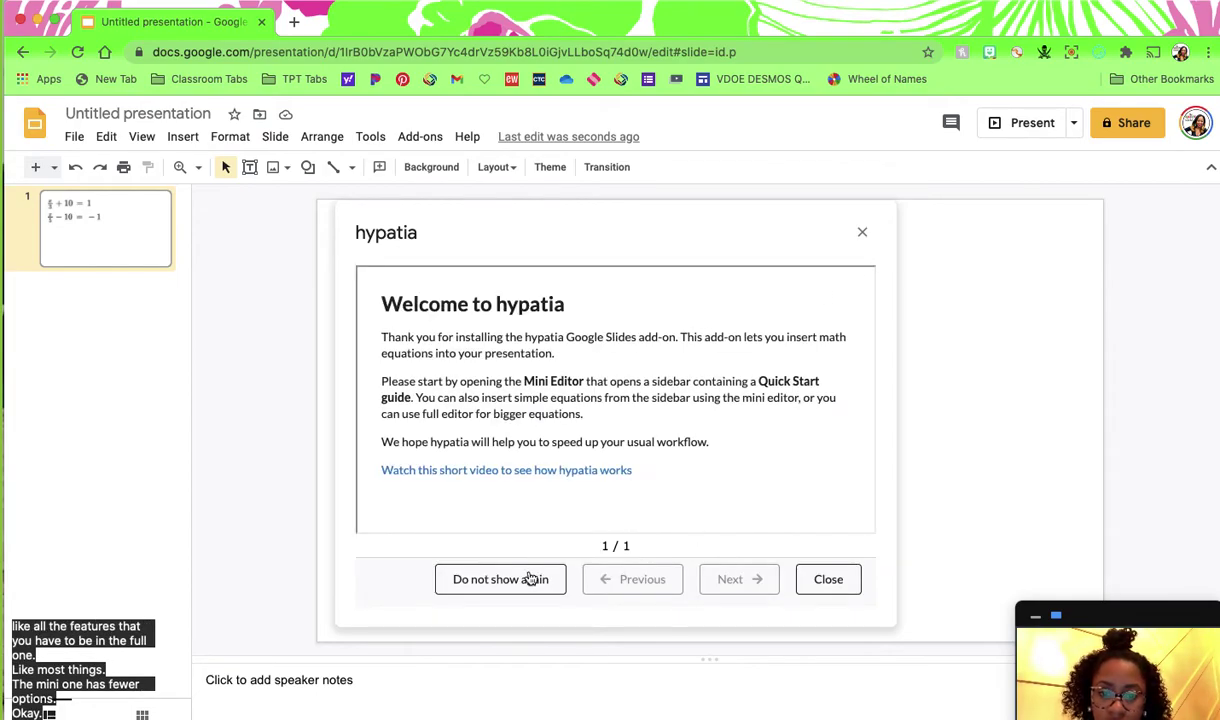
left_click(530, 579)
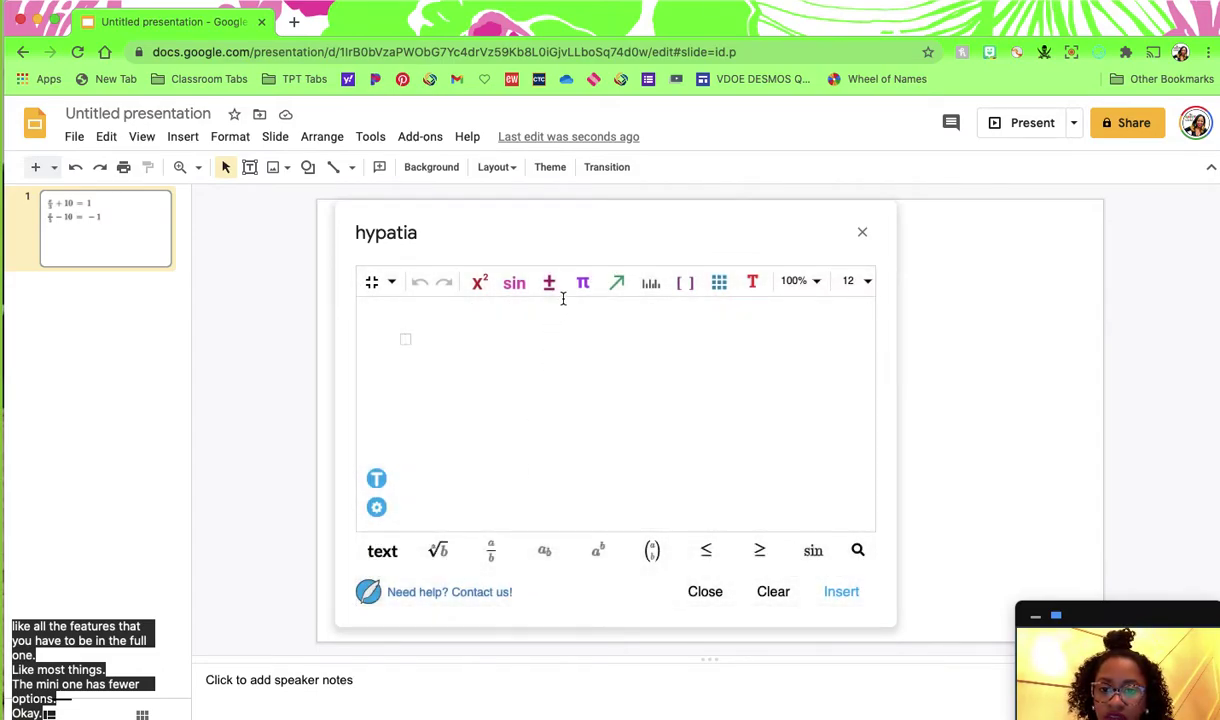
Browse the x², sin and ± palettes, ending on the inequality and relation symbols
left_click(479, 286)
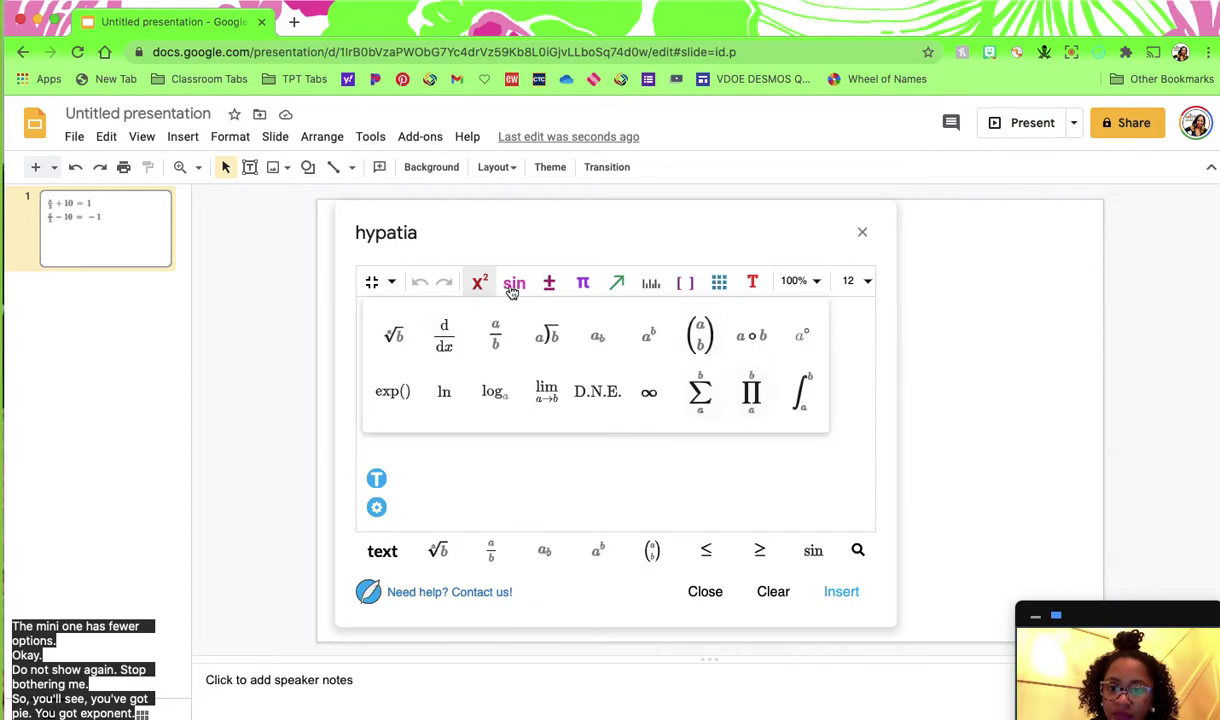
left_click(512, 286)
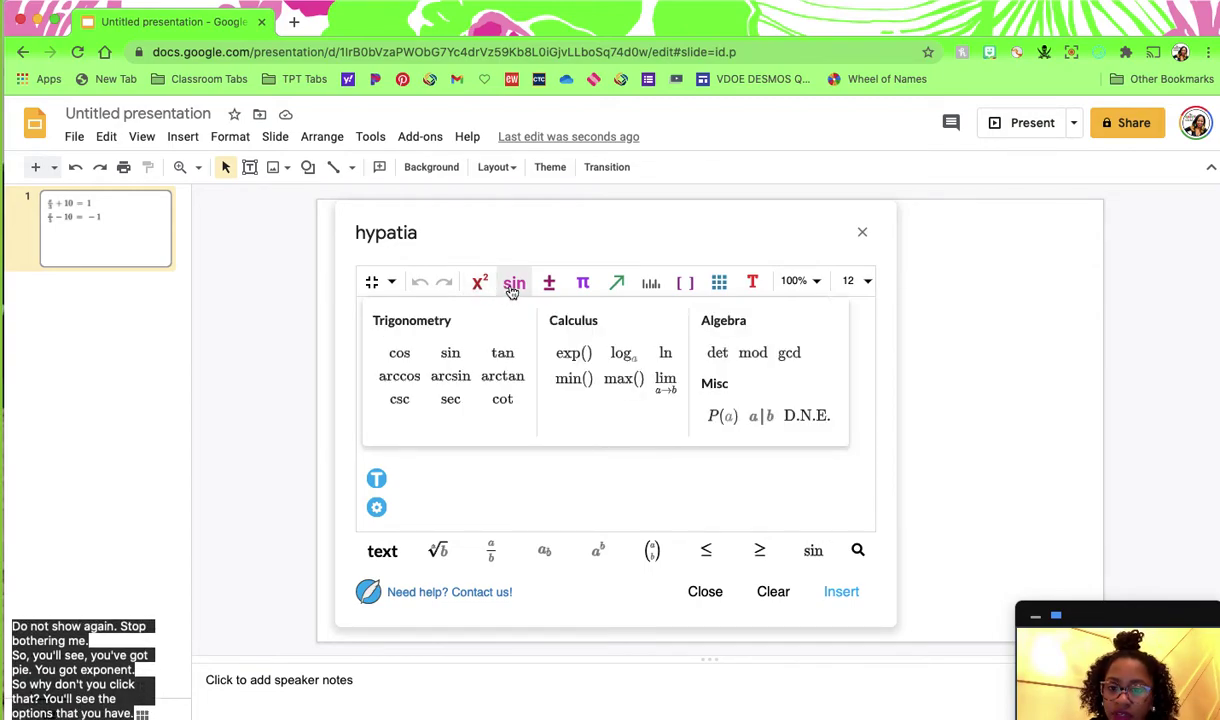
left_click(549, 286)
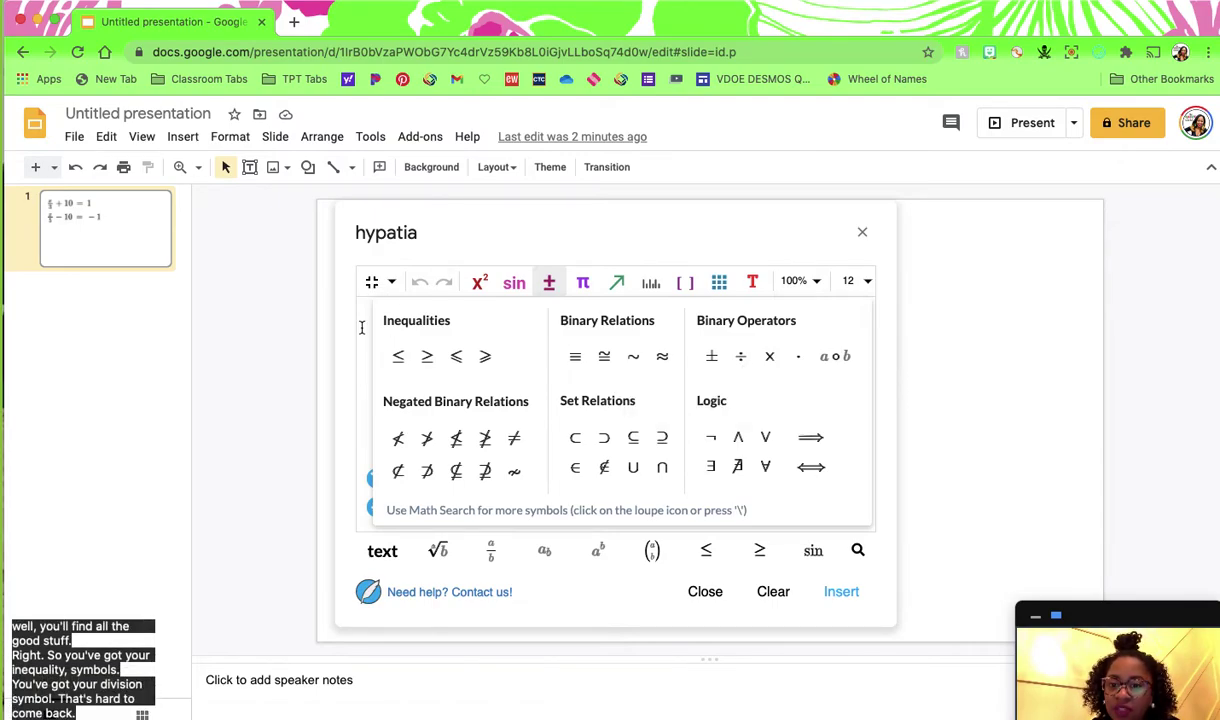
Enter 5 ≥ x using the ≥ sign from the relation palette
type("5")
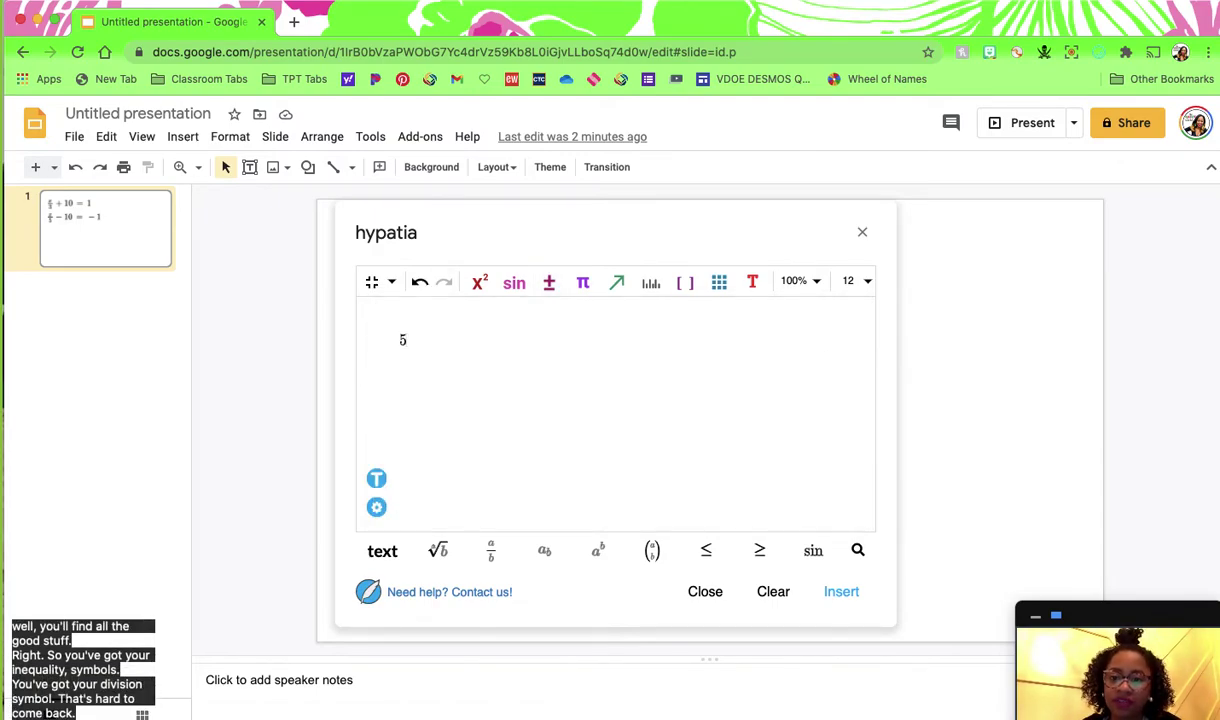
left_click(550, 285)
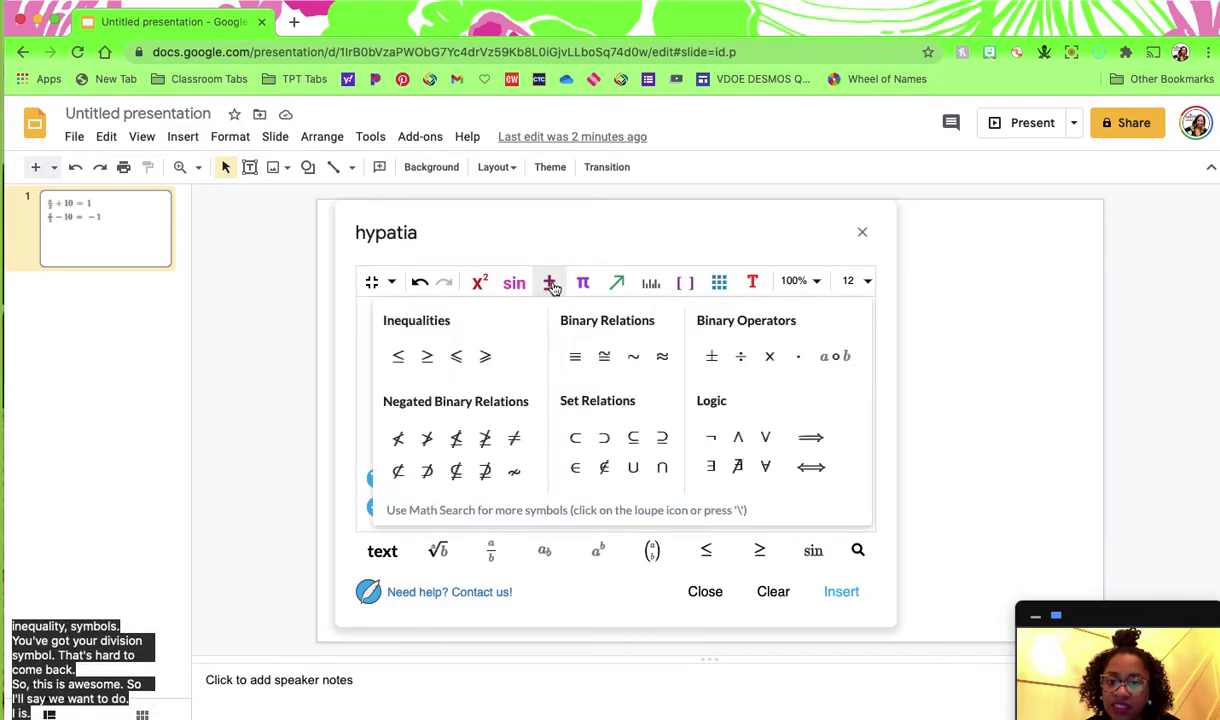
left_click(427, 356)
type("x")
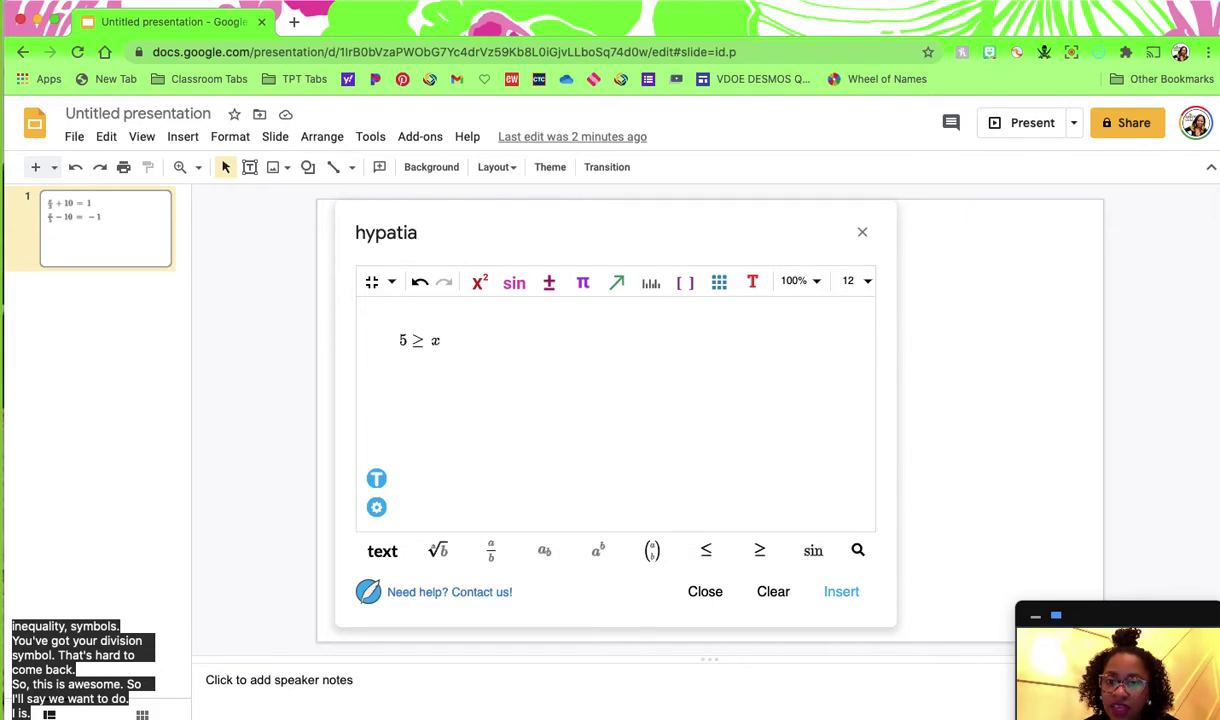
Bring up and cancel the Convert To Multiline options, then show the arrows and accents palette
right_click(449, 342)
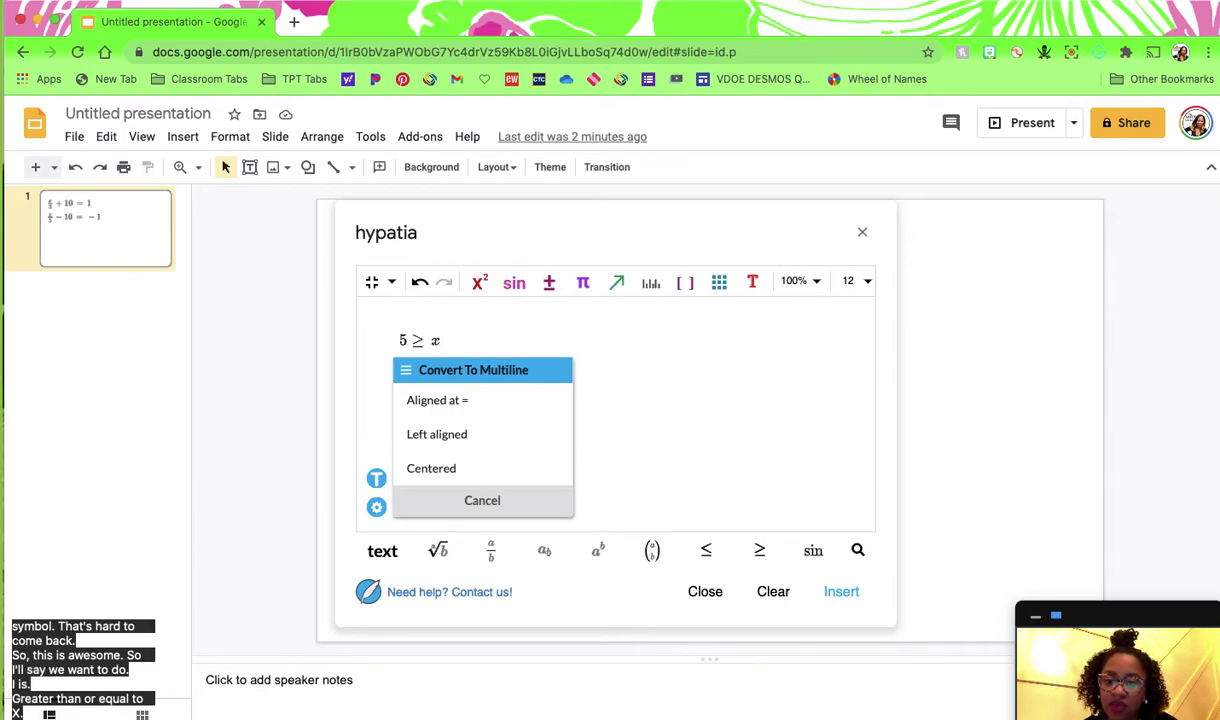
left_click(524, 357)
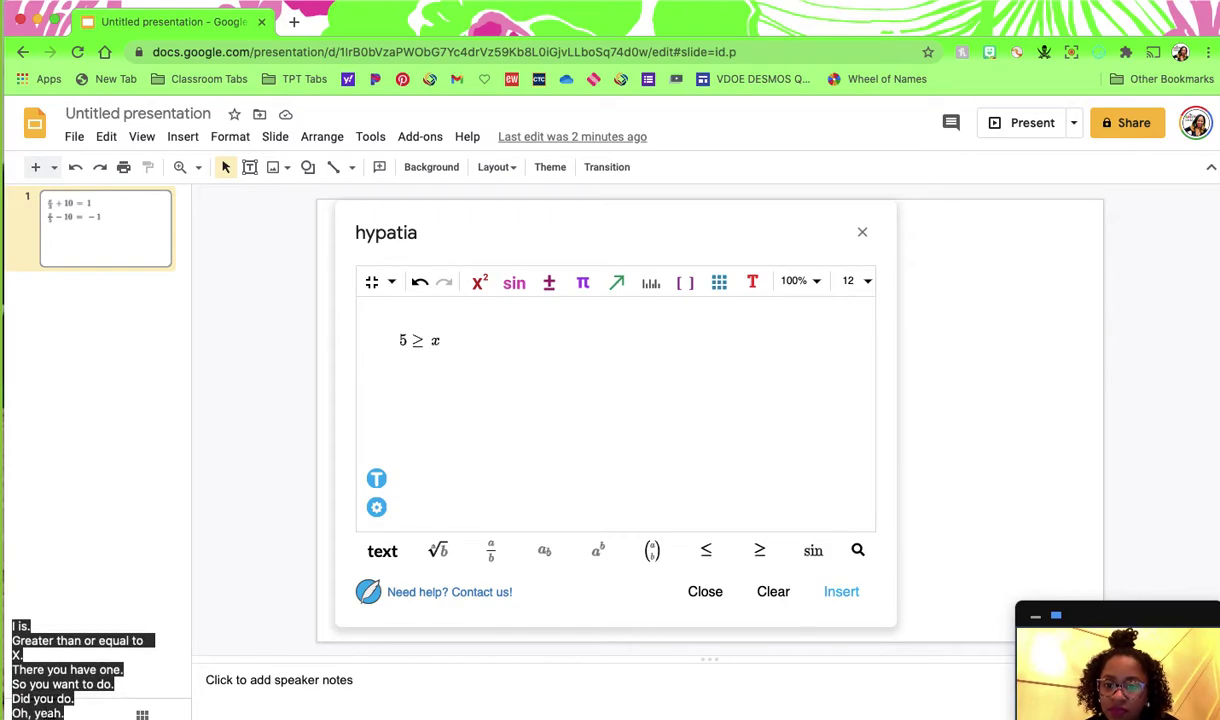
key("Return")
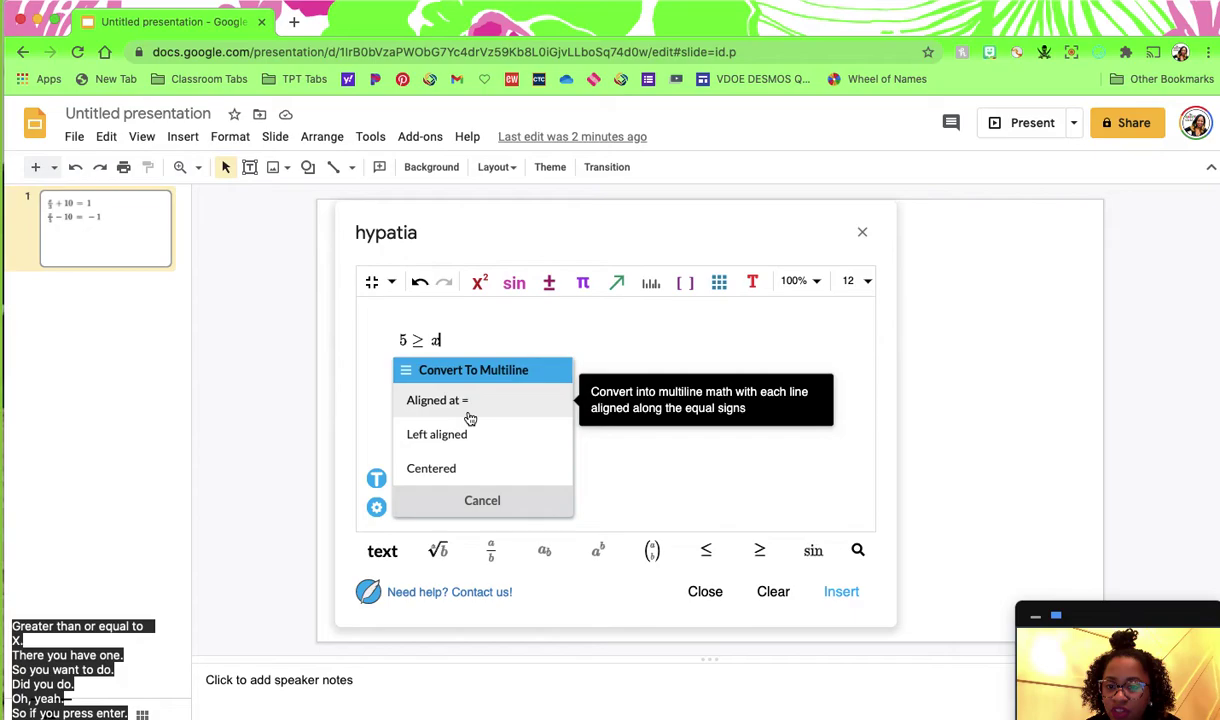
left_click(569, 316)
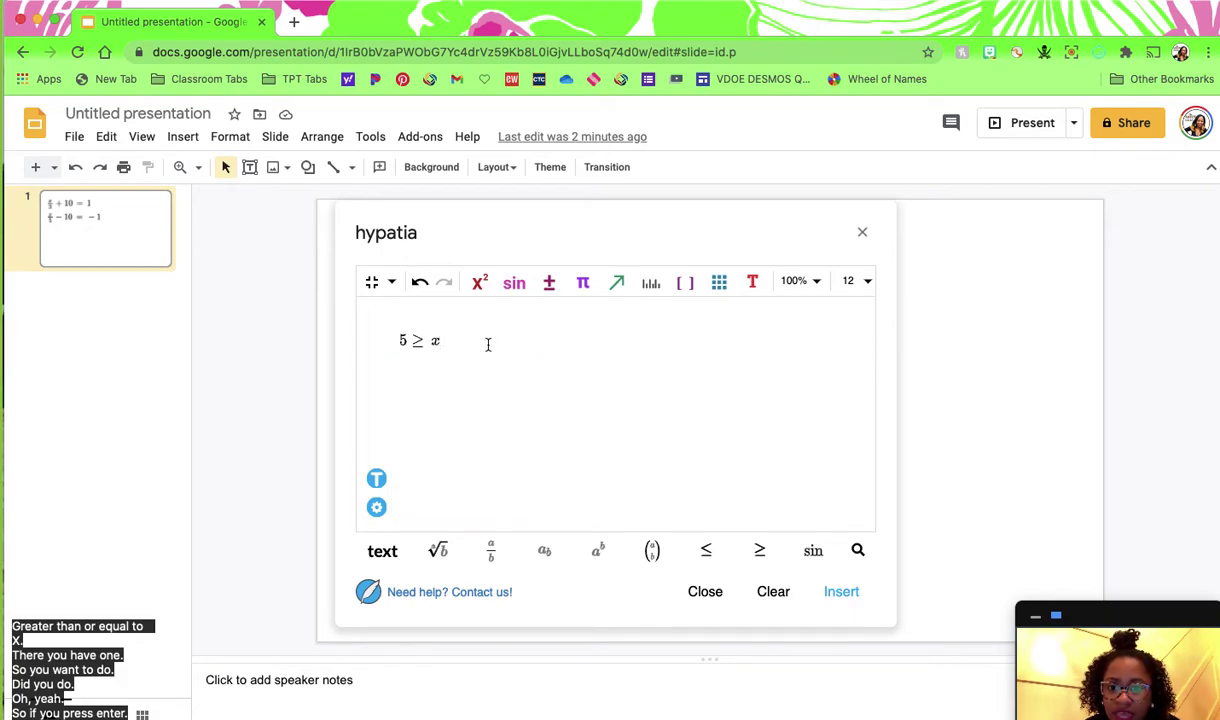
left_click(619, 284)
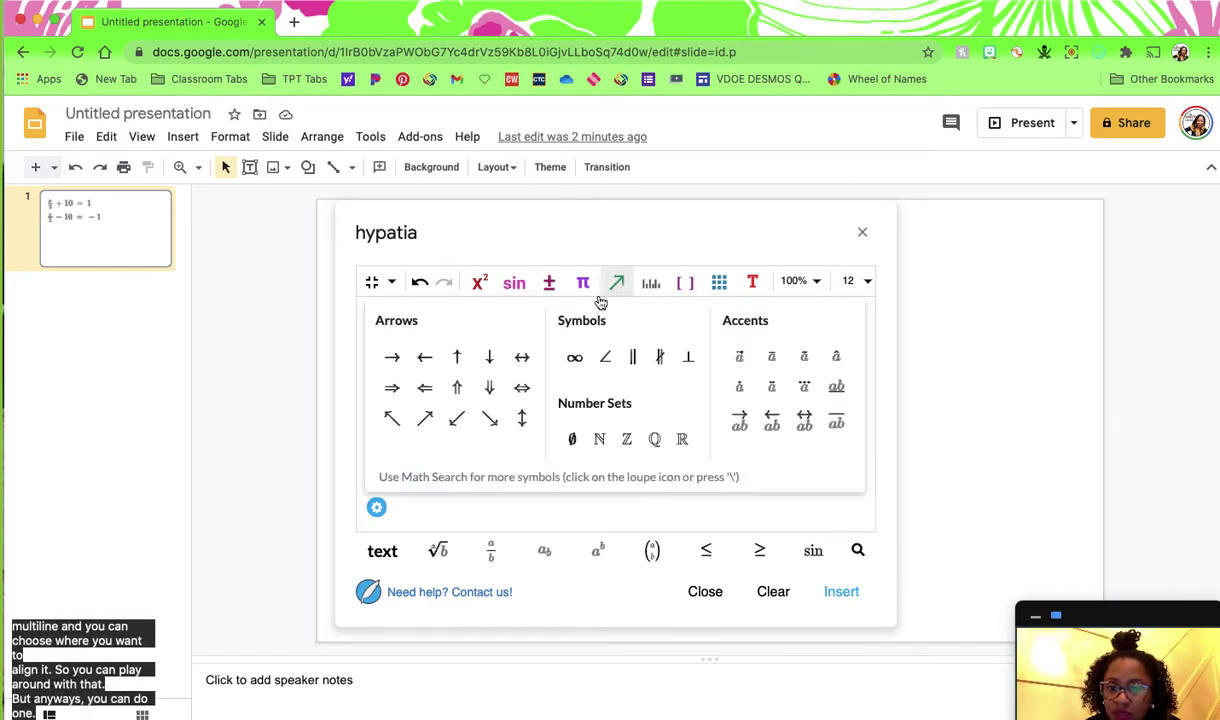
Browse the Greek, units, brackets, matrix and background palettes, then close the editor without inserting
left_click(584, 285)
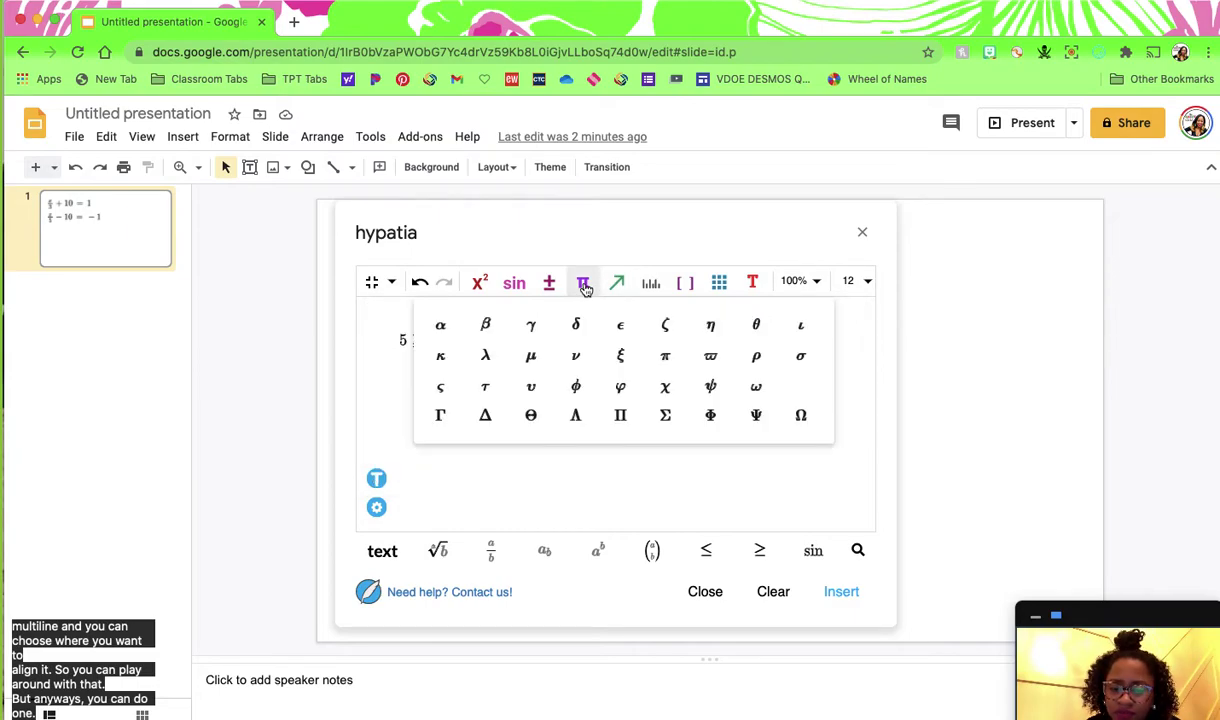
left_click(654, 290)
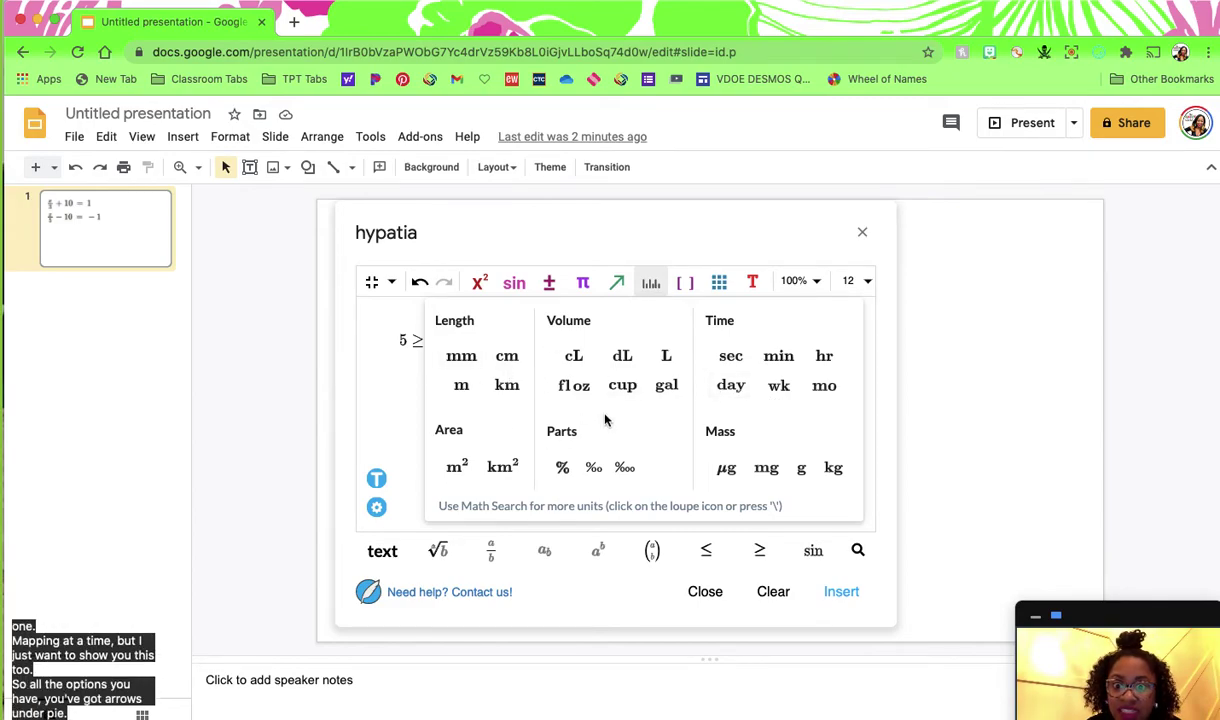
left_click(686, 285)
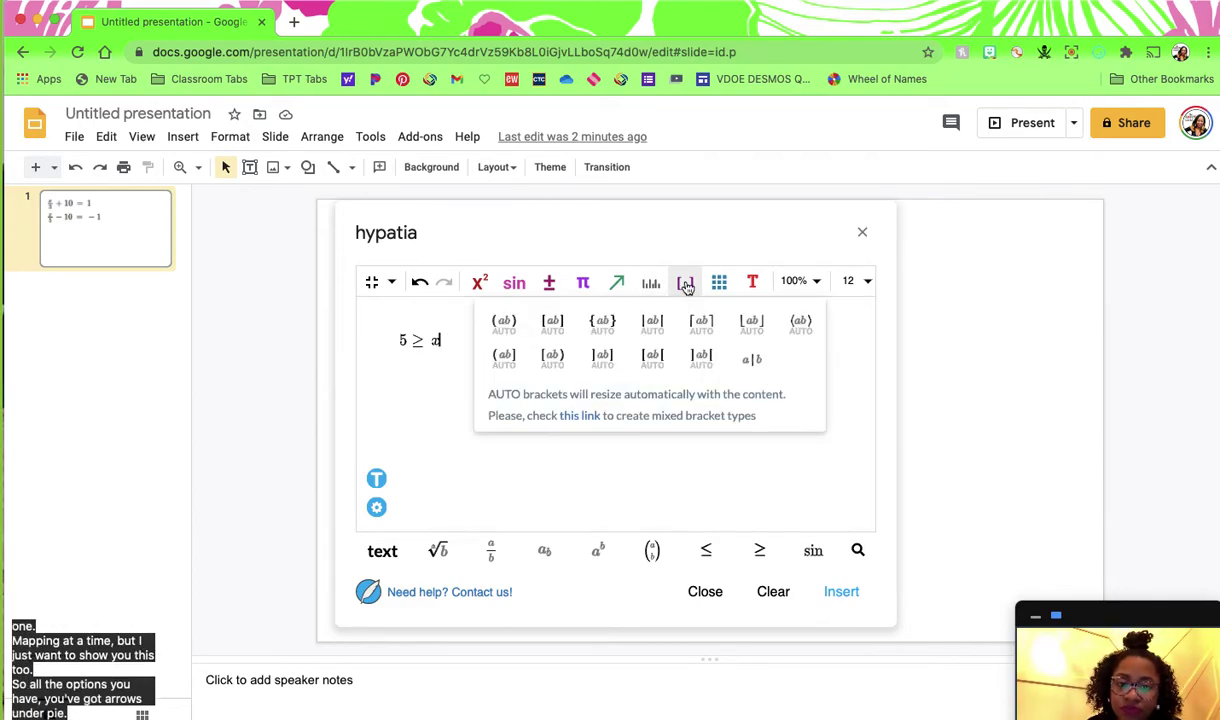
left_click(719, 288)
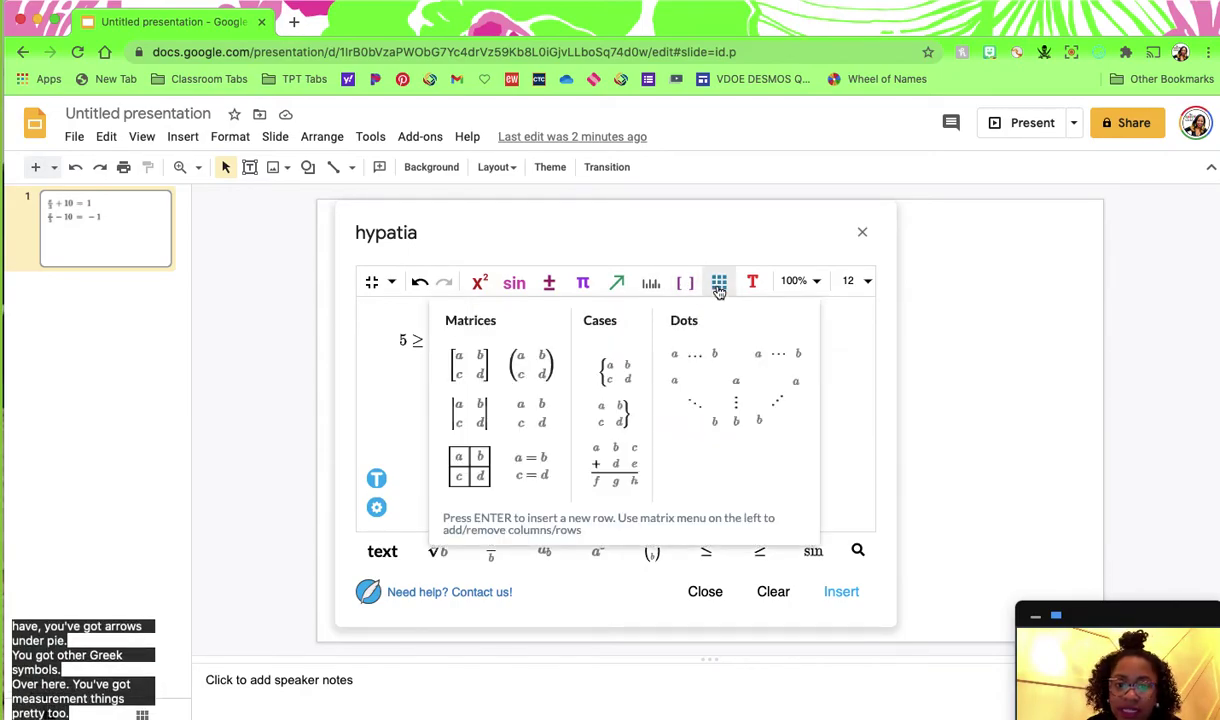
left_click(755, 284)
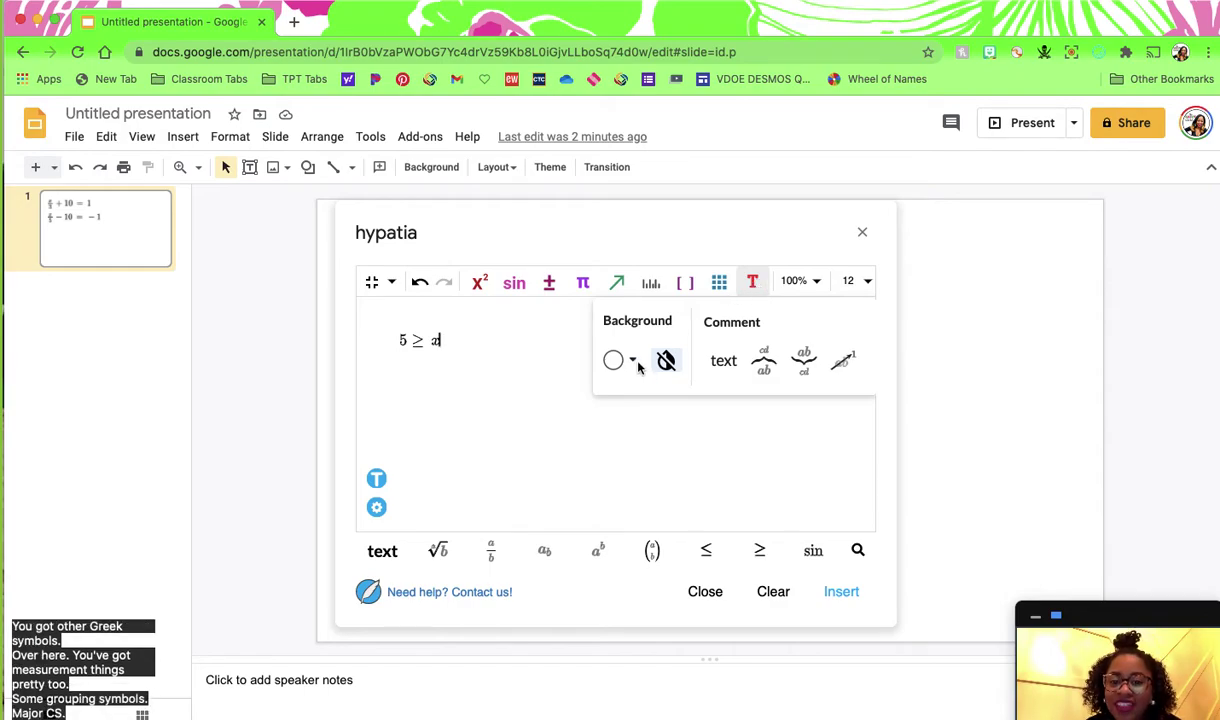
left_click(474, 345)
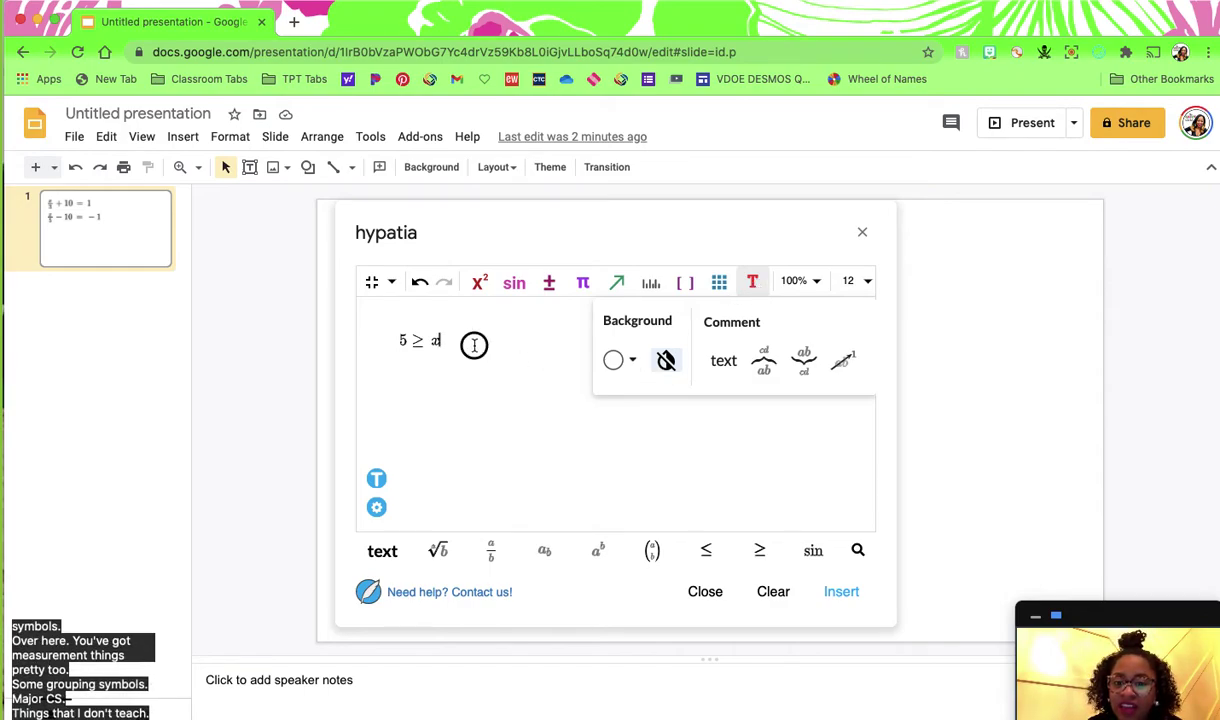
left_click(862, 232)
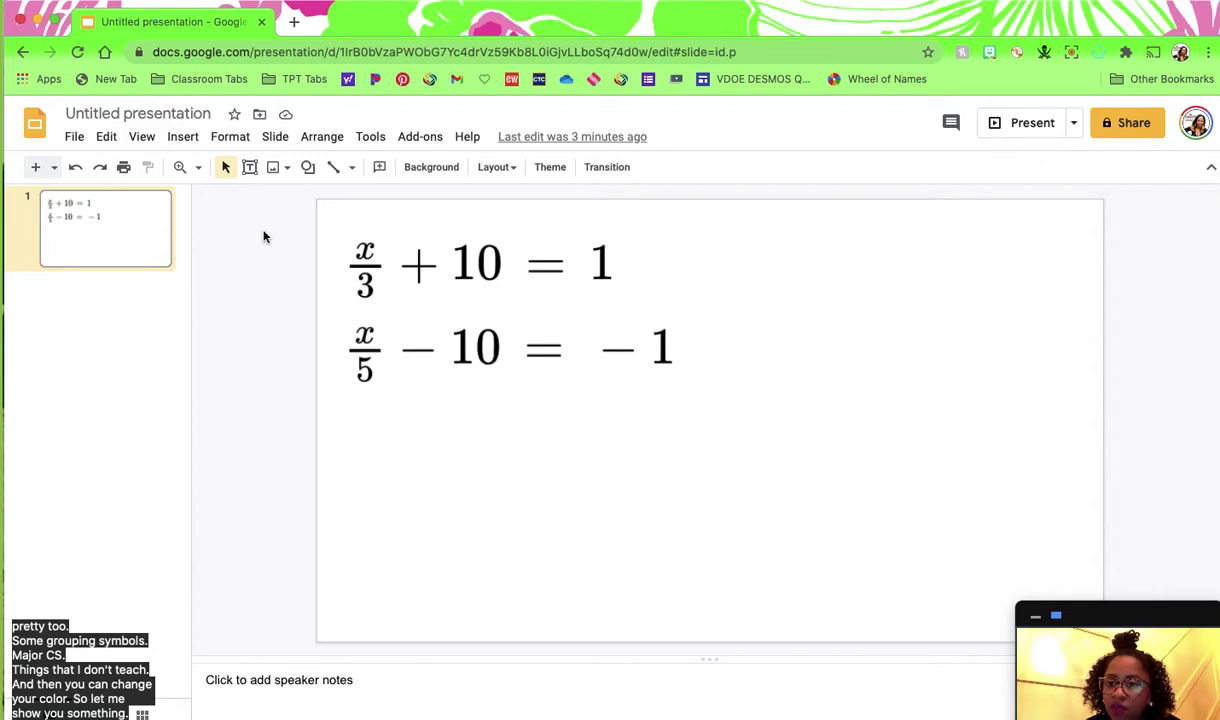
Draw a rectangle shape below the two equations
left_click(273, 167)
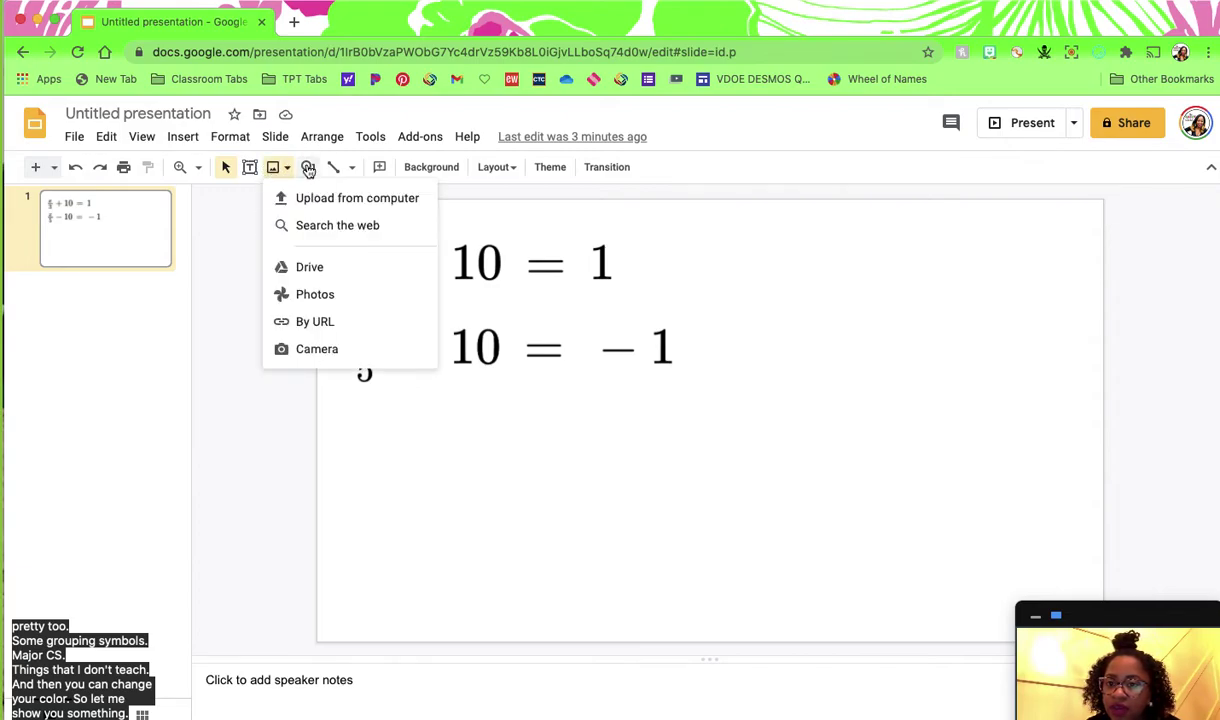
left_click(308, 168)
mouse_move(327, 197)
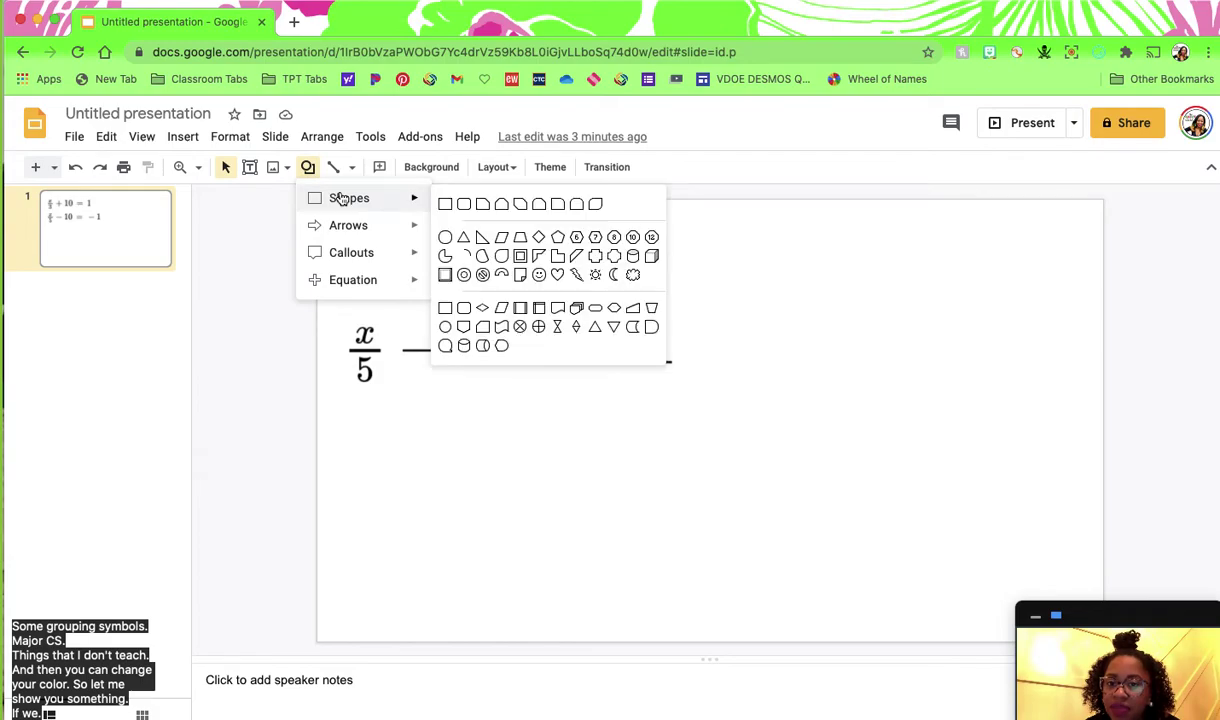
left_click(446, 205)
left_click_drag(378, 435, 628, 526)
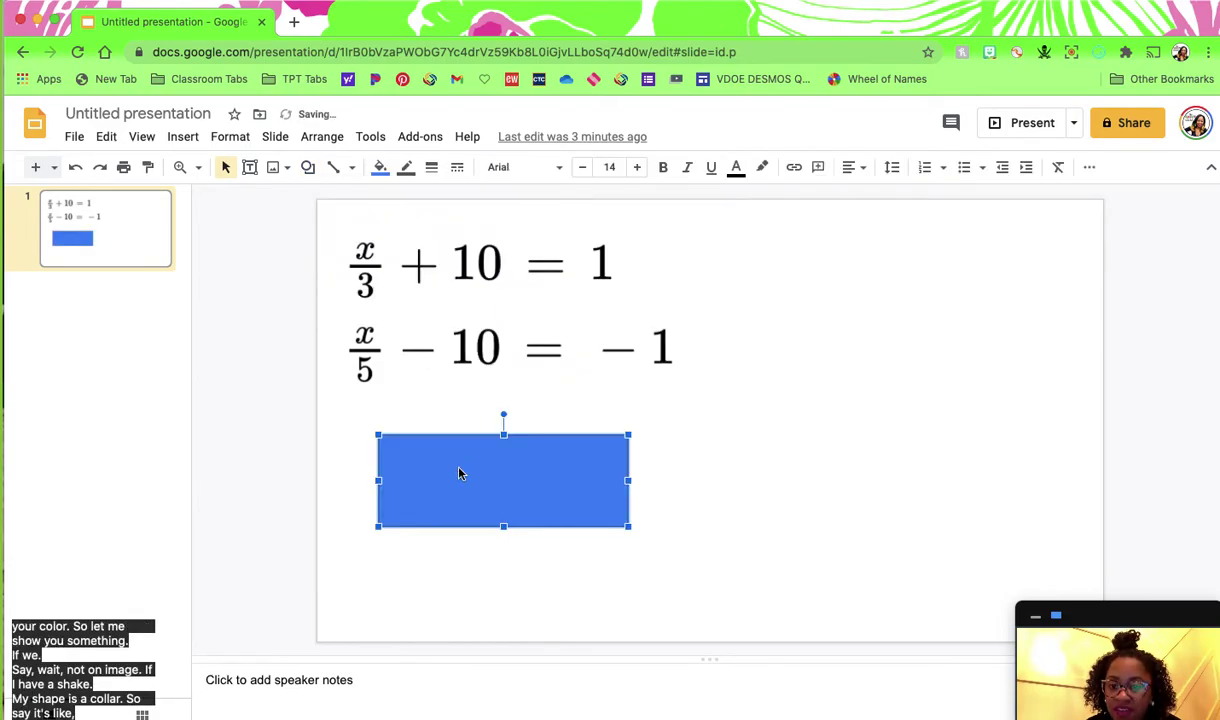
Launch the Hypatia mini editor from the Add-ons menu
left_click(428, 137)
mouse_move(457, 212)
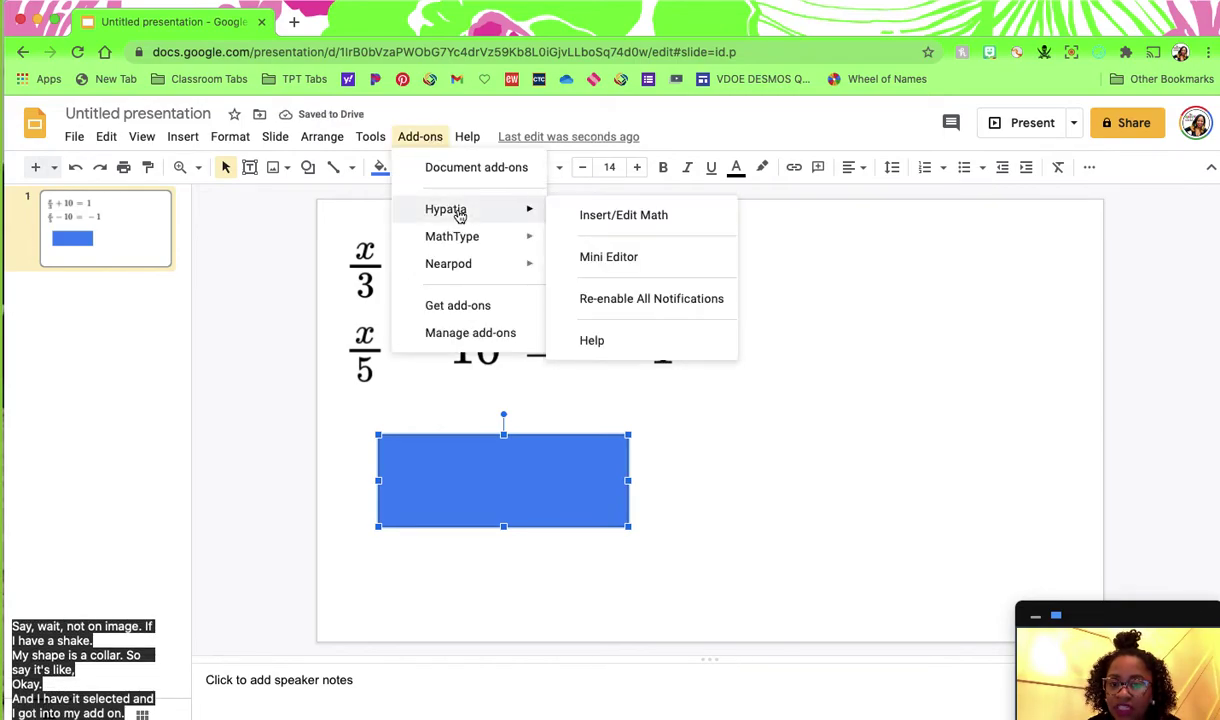
left_click(594, 256)
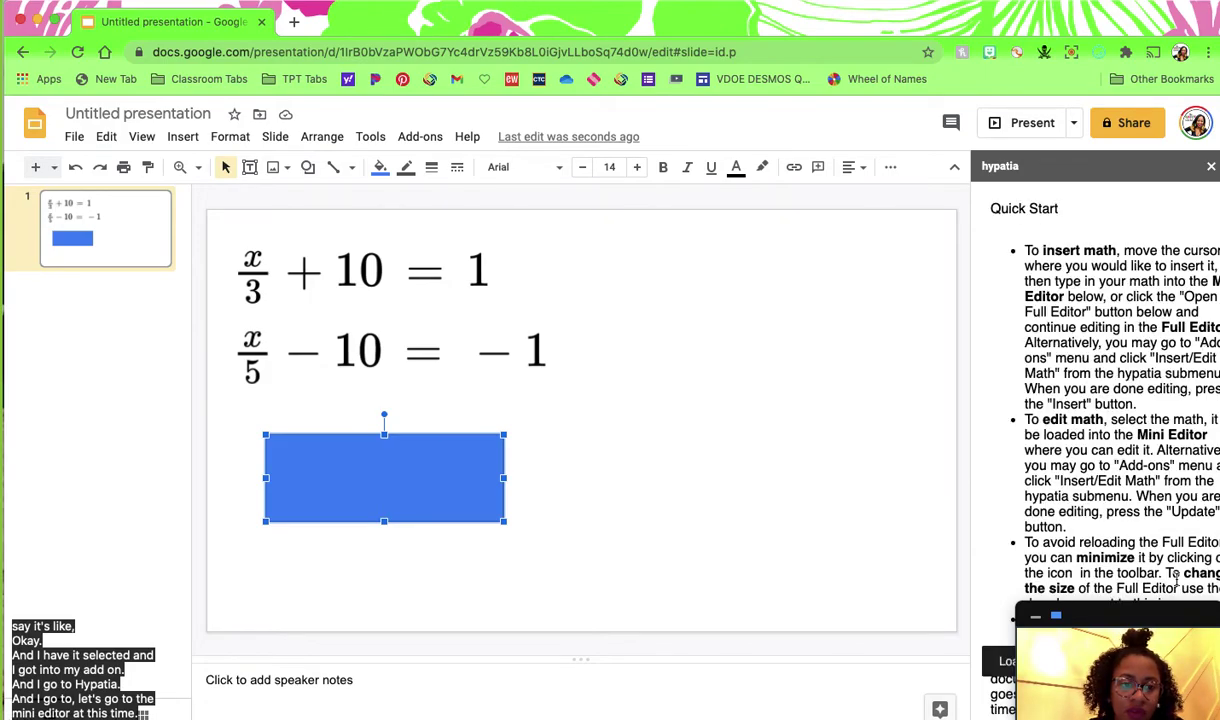
Enter 2x+3=10 in Hypatia's mini editor and insert it onto the slide
left_click(1203, 230)
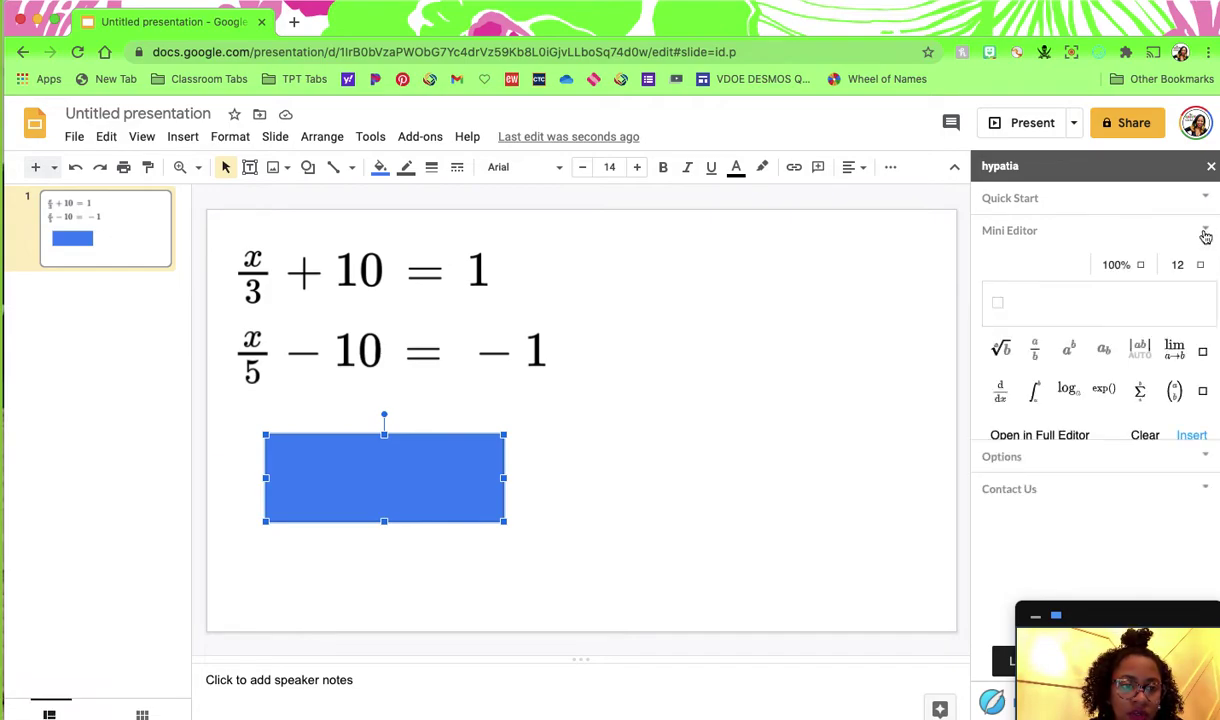
left_click(1205, 233)
left_click(1205, 233)
left_click(1066, 321)
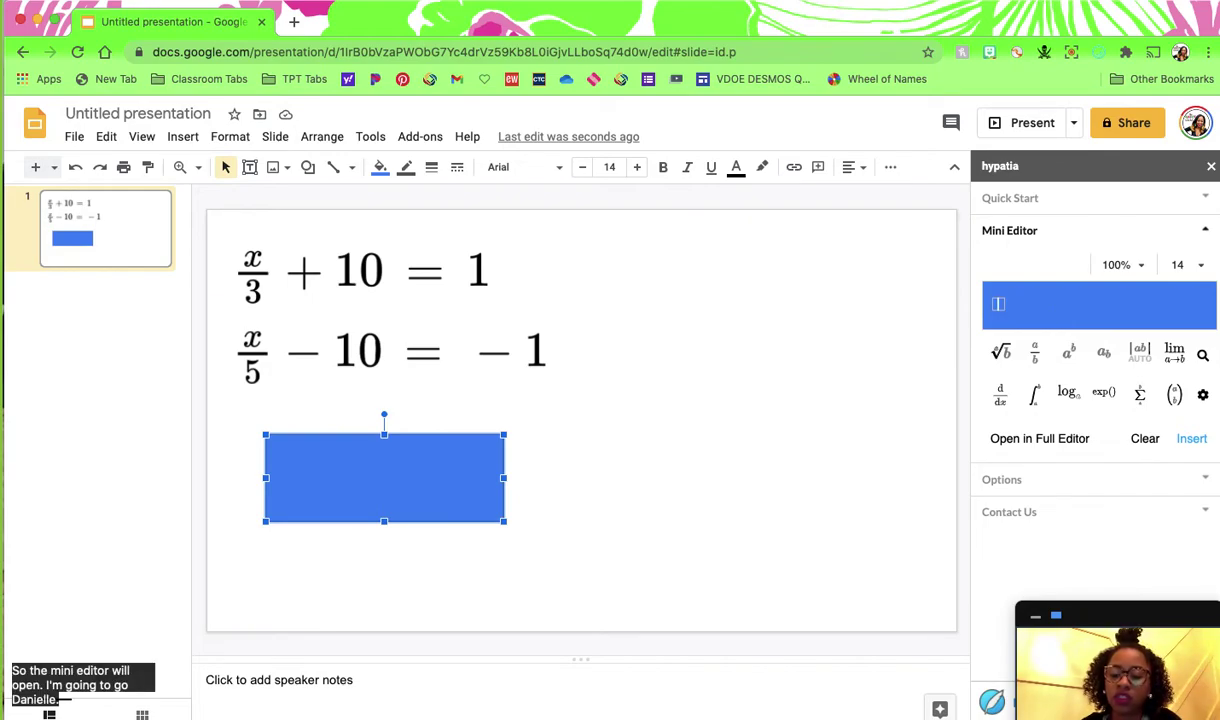
type("2x+3")
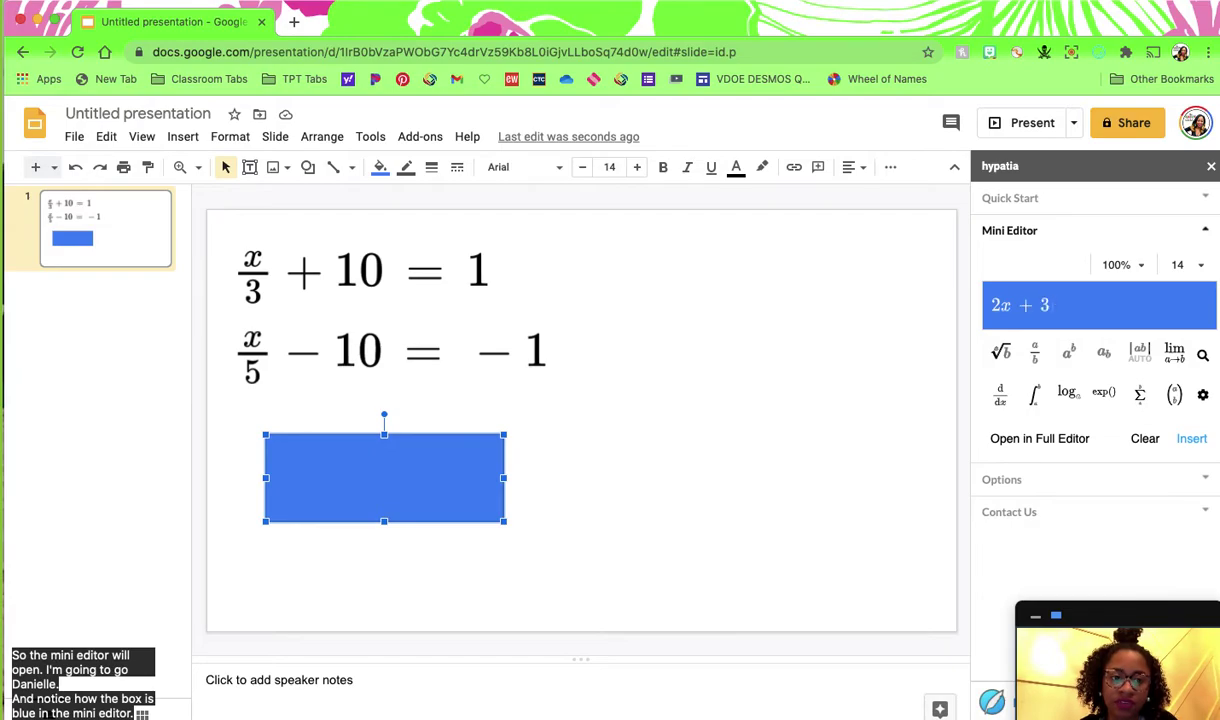
type("=10")
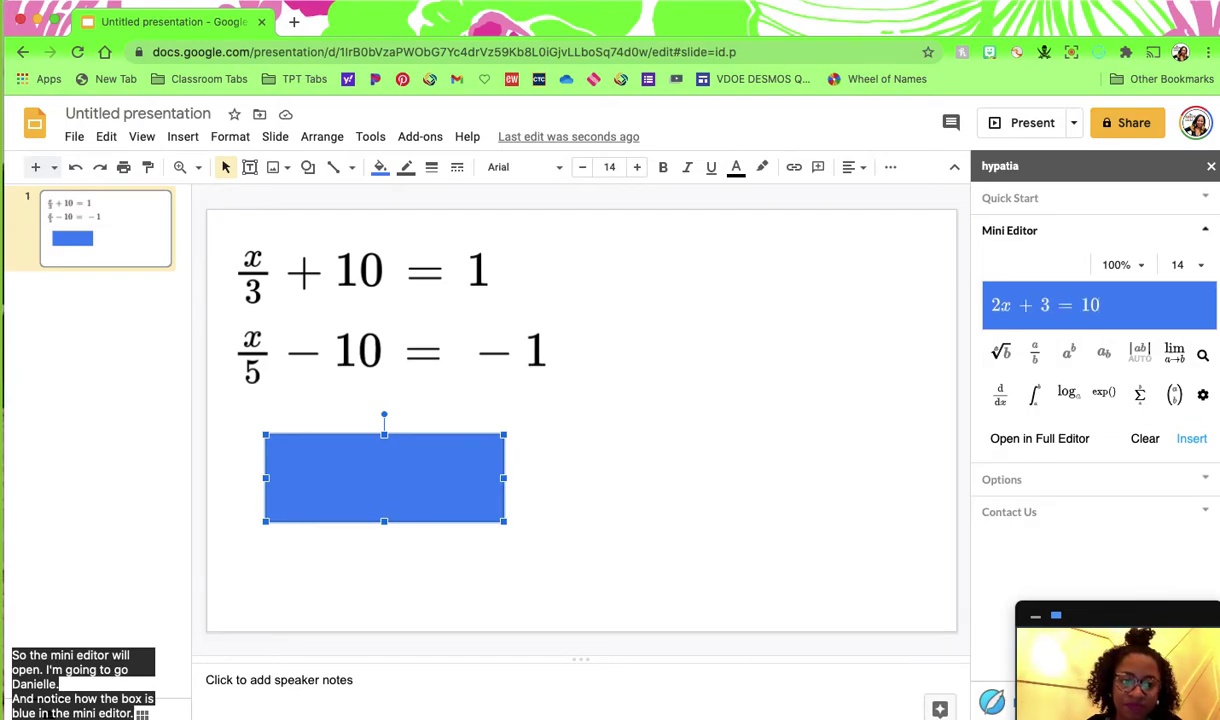
left_click(1191, 439)
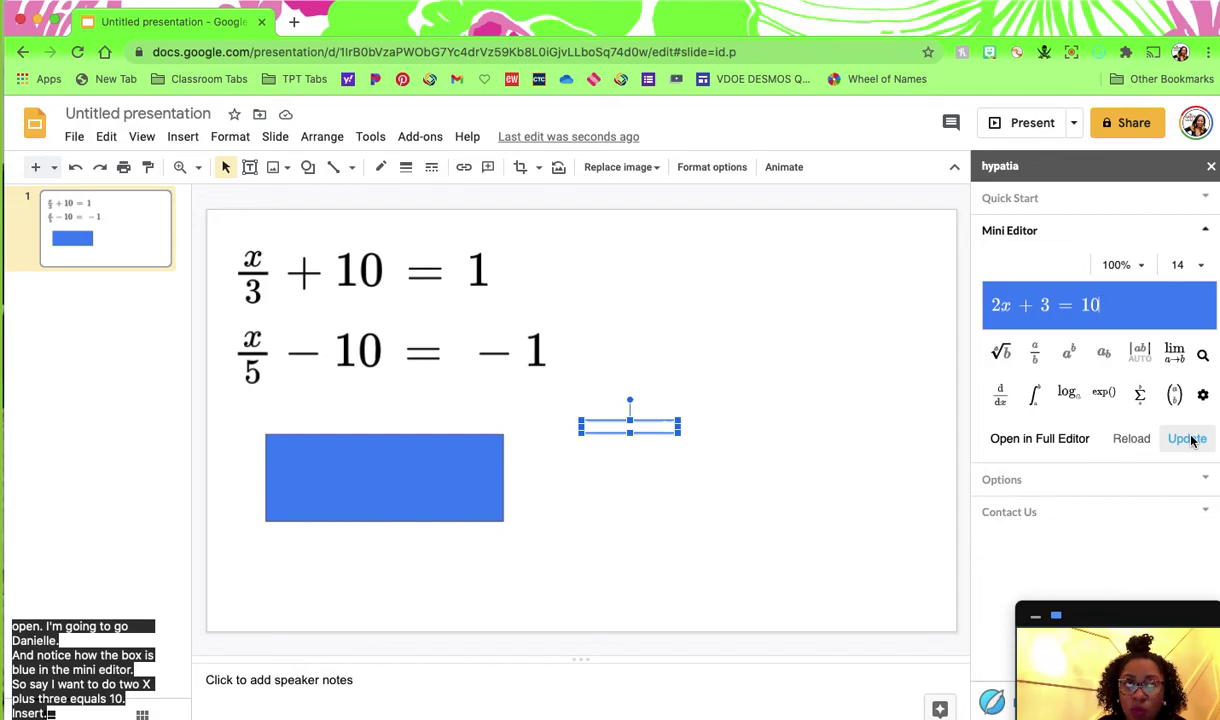
Move the 2x + 3 = 10 equation into the blue rectangle and centre it
left_click_drag(667, 422, 343, 471)
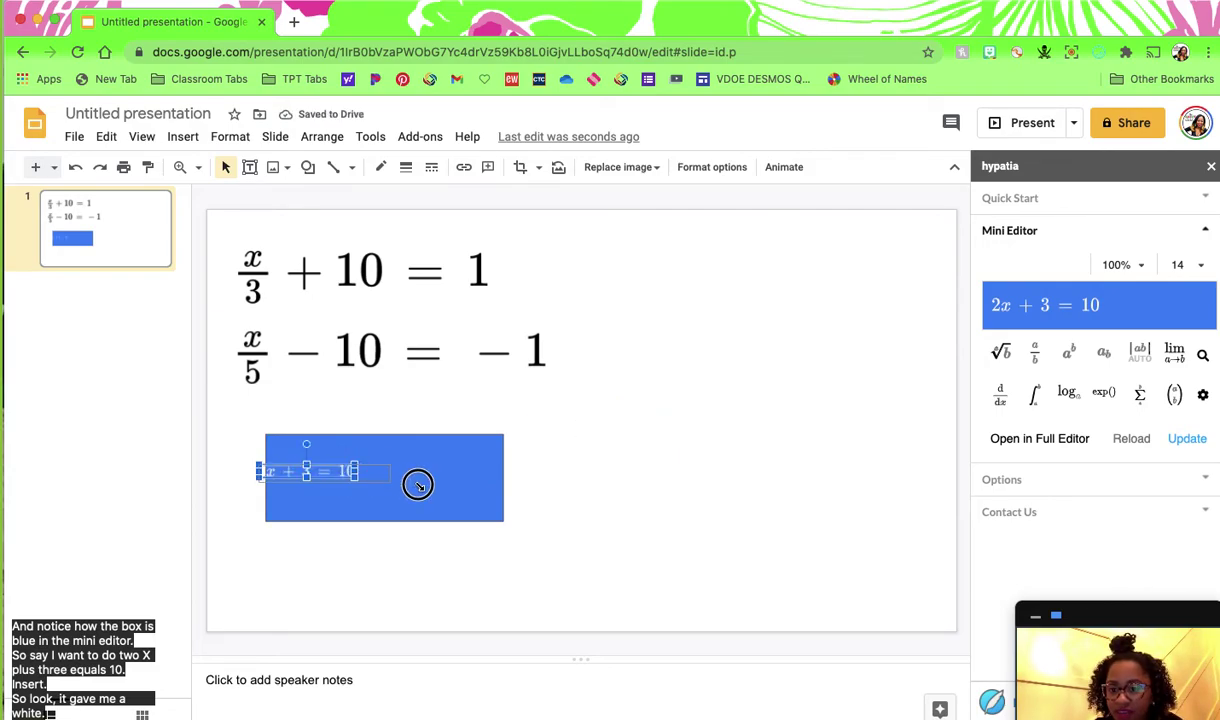
left_click_drag(422, 471, 440, 470)
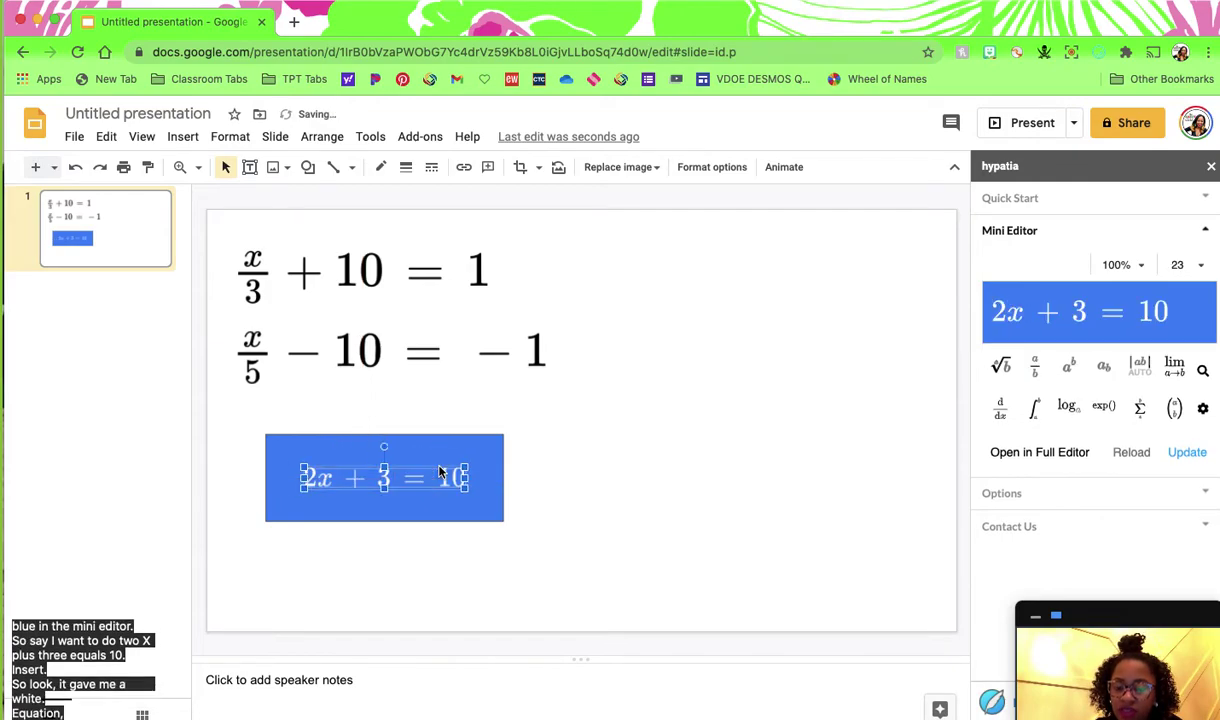
left_click(584, 456)
Select both the rectangle and equation and group them into one object
left_click_drag(239, 421, 588, 540)
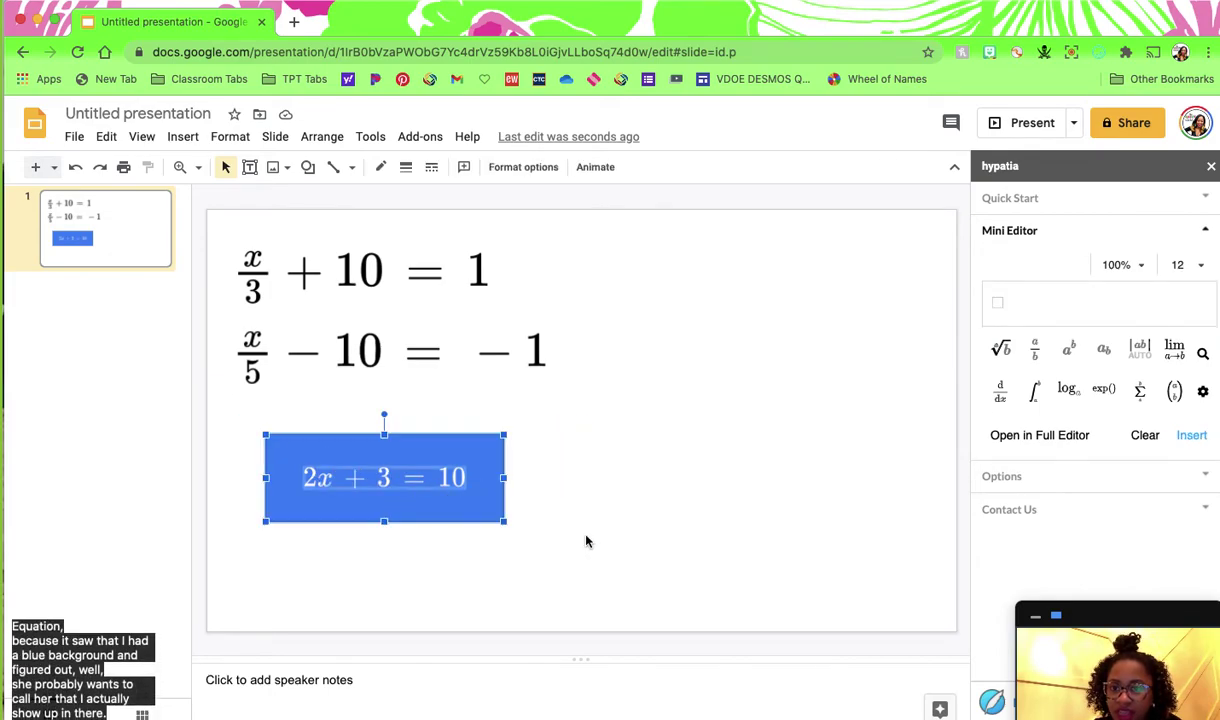
right_click(470, 442)
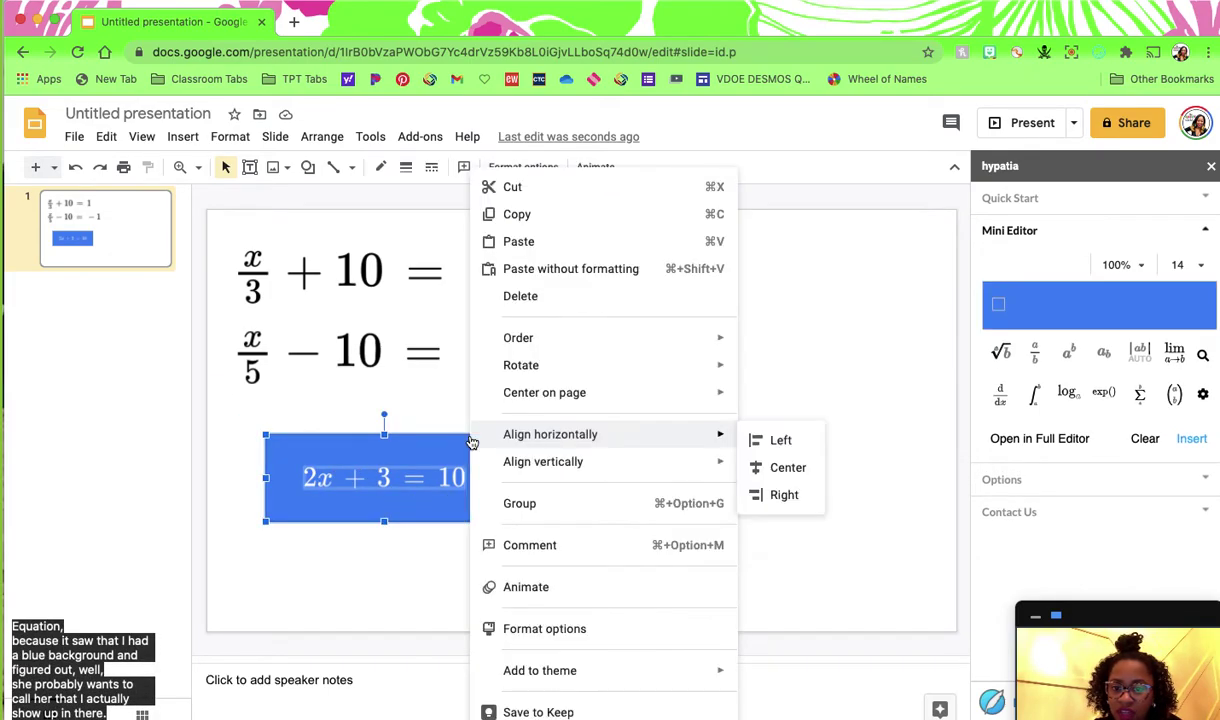
left_click(555, 504)
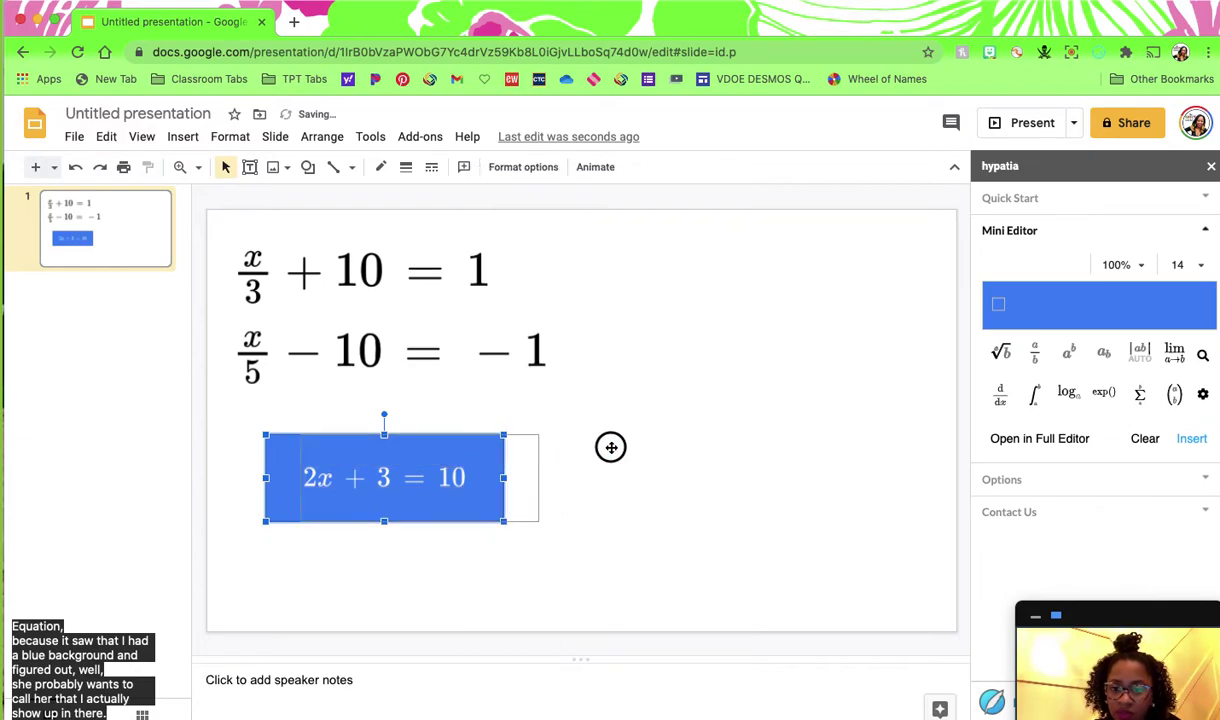